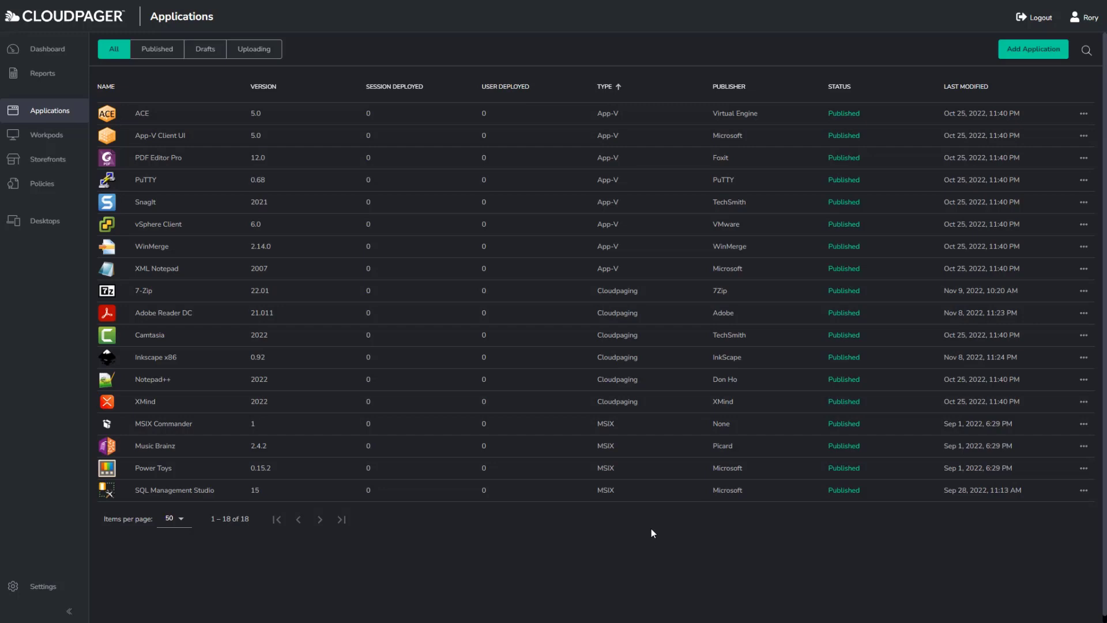
Sort the applications by name and upload the Firefox 104.0 MSIX, PuTTY 0.68 App-V and Inkscape 1-1 64-bit STP packages from the file browser
left_click(110, 88)
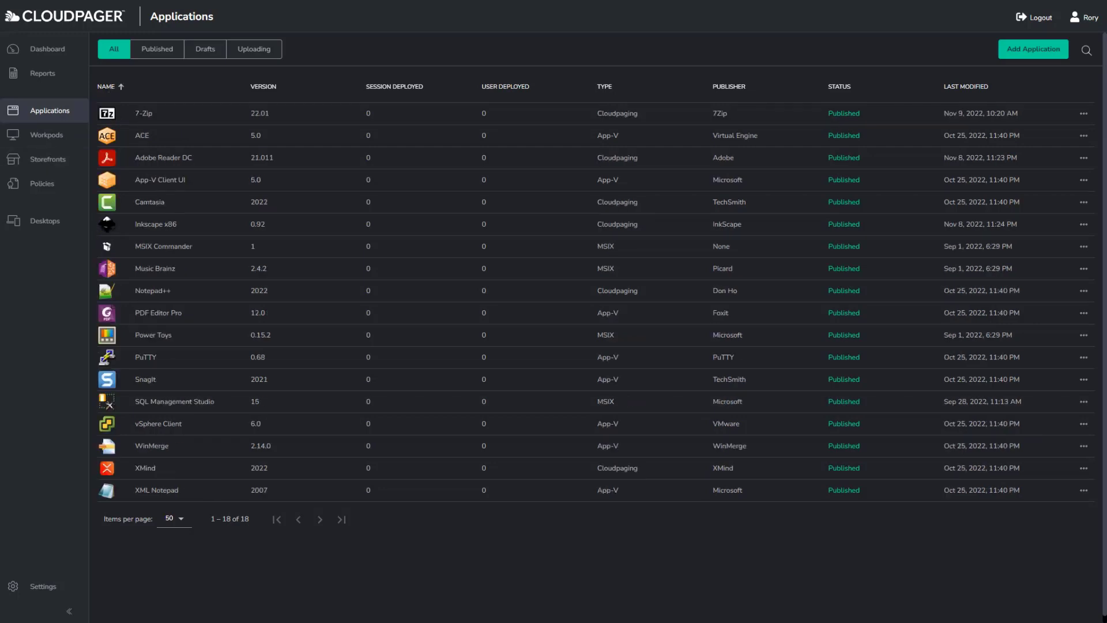
key("alt+Tab")
left_click_drag(623, 193, 246, 271)
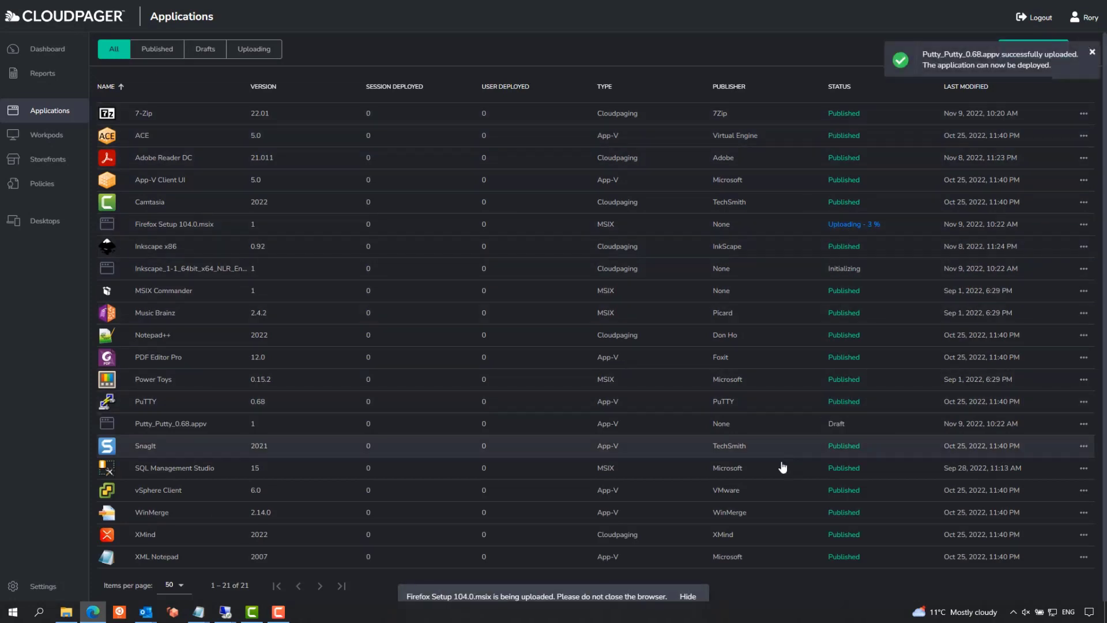
Edit the Firefox Setup 104.0.msix draft, setting the application name to Firefox, the version to 104 and the publisher to Mozilla
left_click(179, 226)
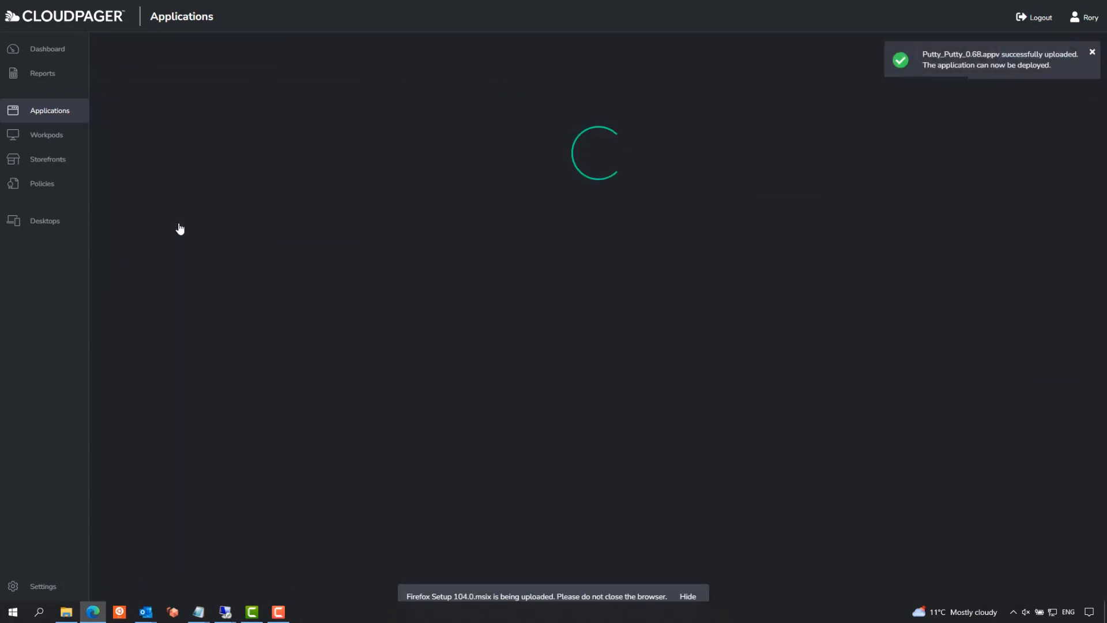
left_click(817, 73)
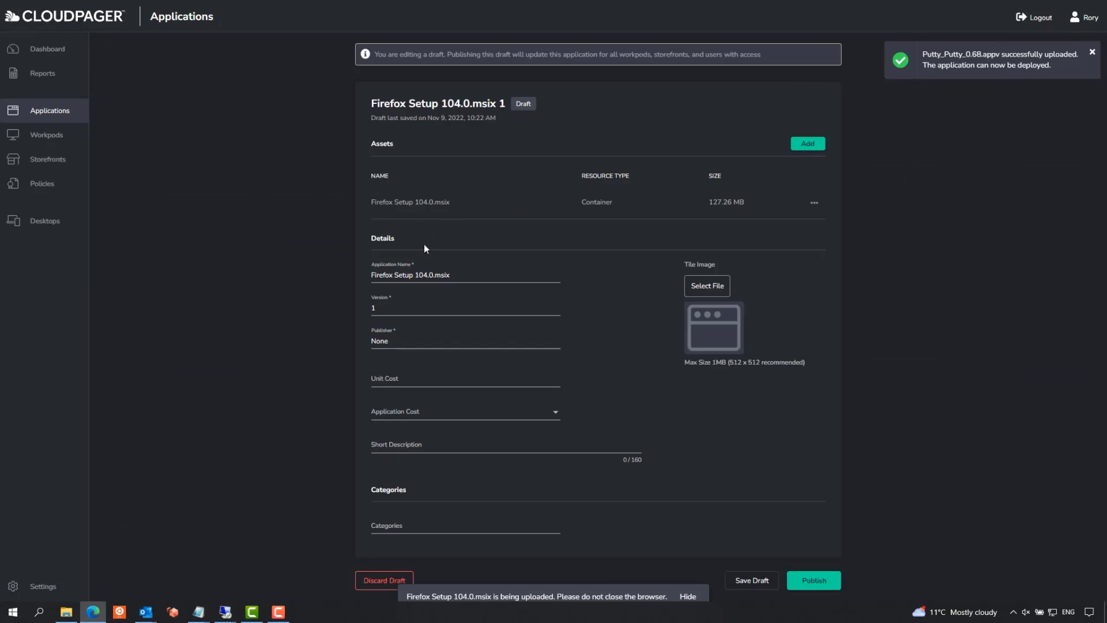
left_click_drag(452, 275, 298, 268)
type("Firefox")
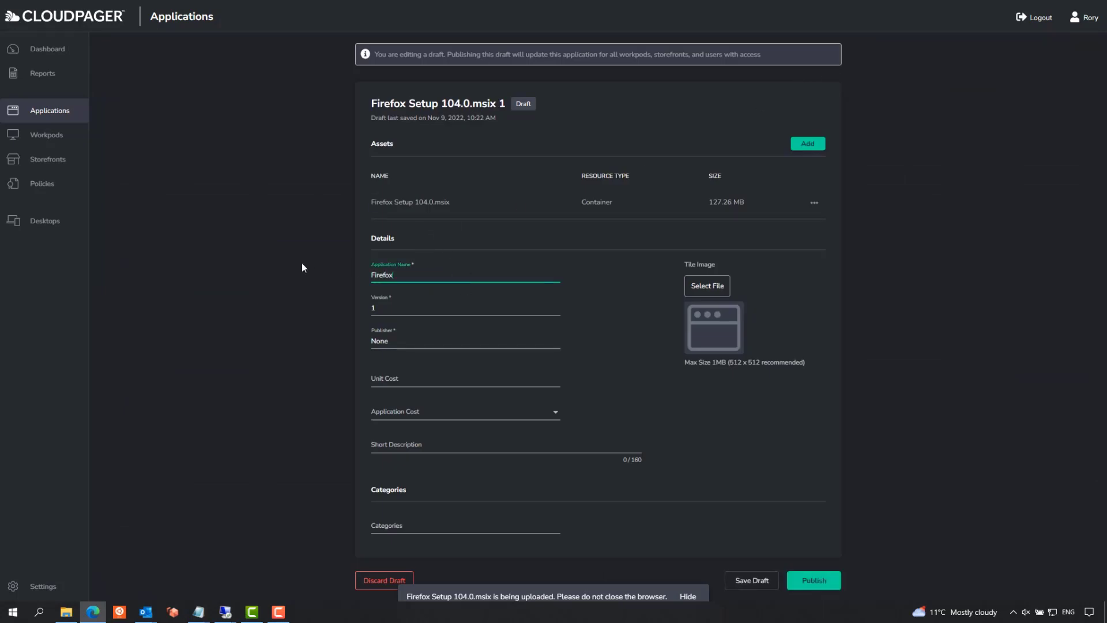
key("Tab")
type("104")
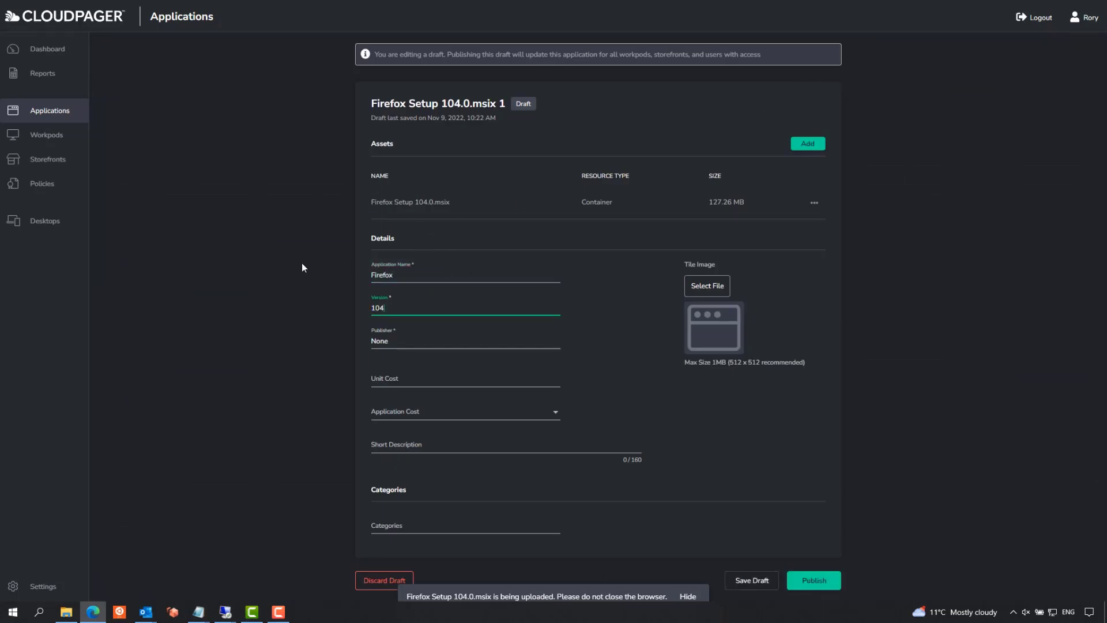
key("Tab")
type("Mo")
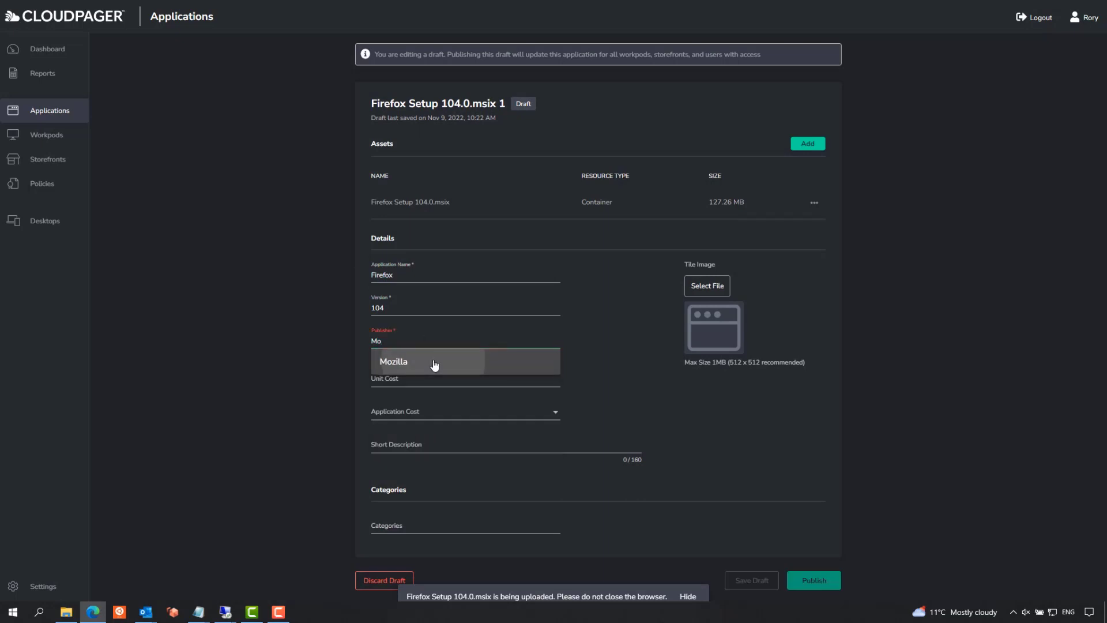
left_click(420, 361)
Give the Firefox draft the short description "Browser by Mozilla." and the Firefox logo as its tile image
left_click(447, 450)
type("Browser ")
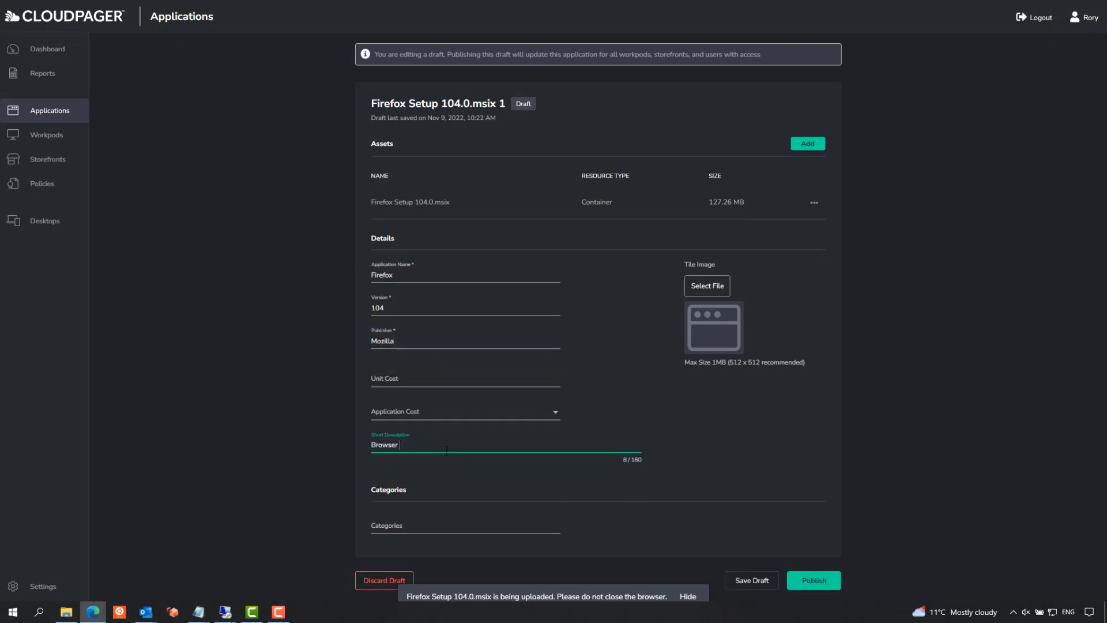
type("by Mozilla.")
left_click(707, 286)
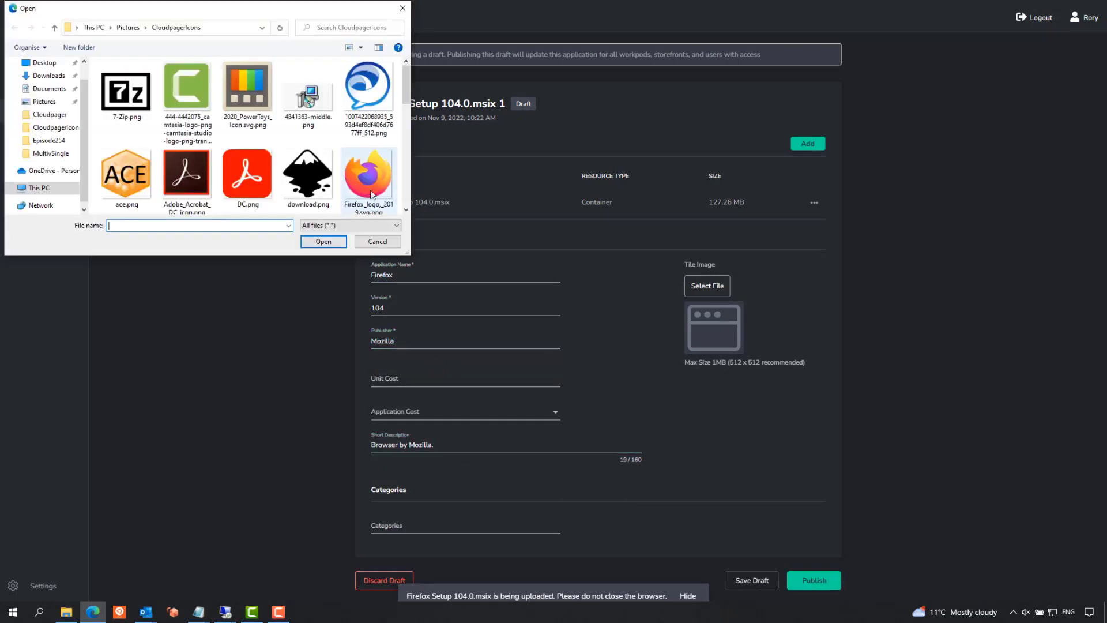
double_click(370, 189)
Publish the Firefox application with the comment "Initial Publishing of Firefox", copying the comment text for reuse
left_click(828, 582)
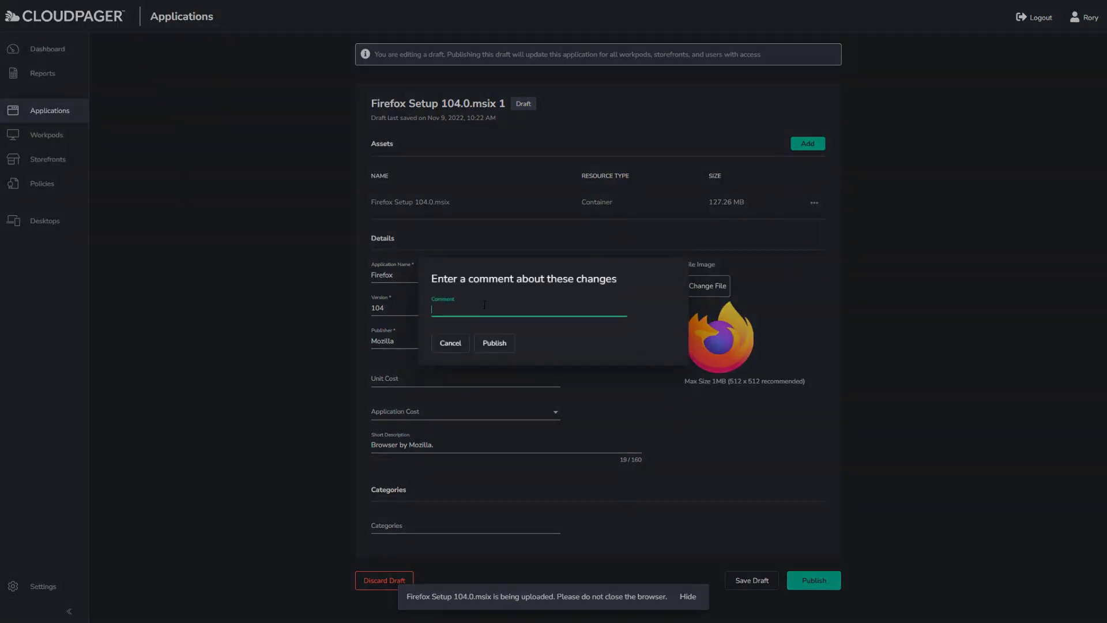
type("Initial Publishing of Firefox")
key("ctrl+a")
key("ctrl+c")
left_click(492, 345)
Edit the Putty_Putty_0.68.appv draft, setting the application name to PuTTY, the version to 0.68 and the publisher to PuTTY
left_click(69, 115)
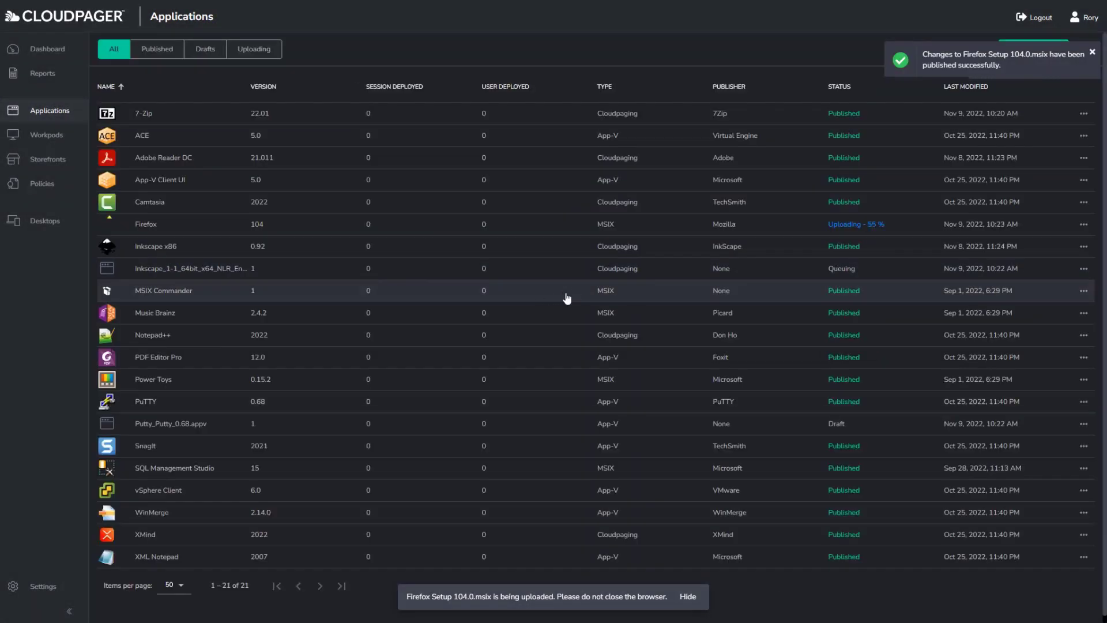
left_click(207, 425)
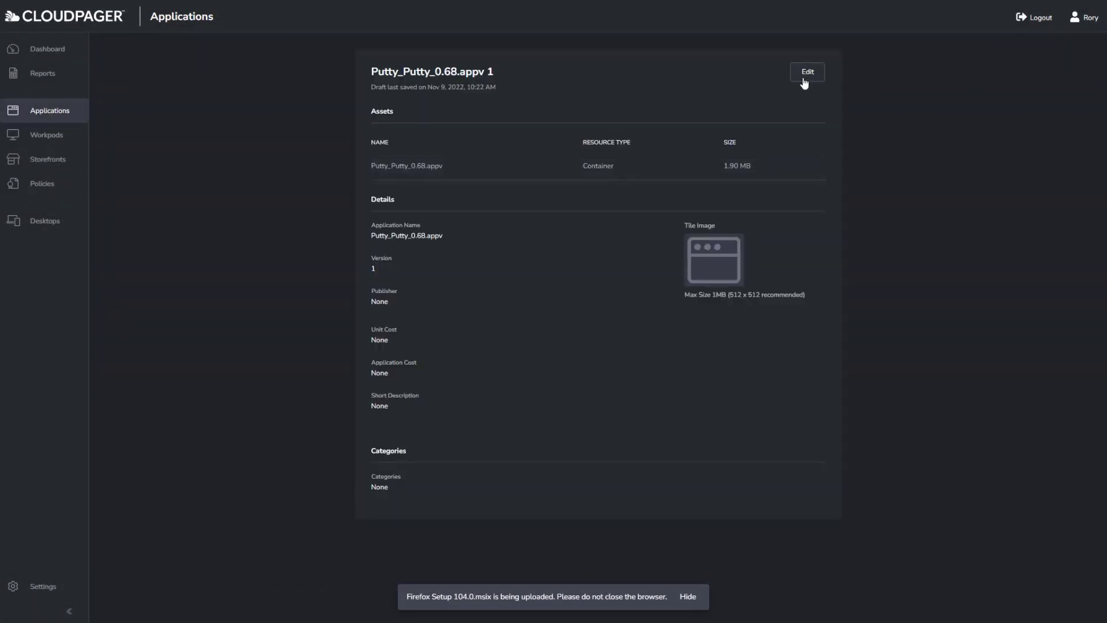
left_click(805, 71)
left_click_drag(443, 275, 381, 275)
type("TTy")
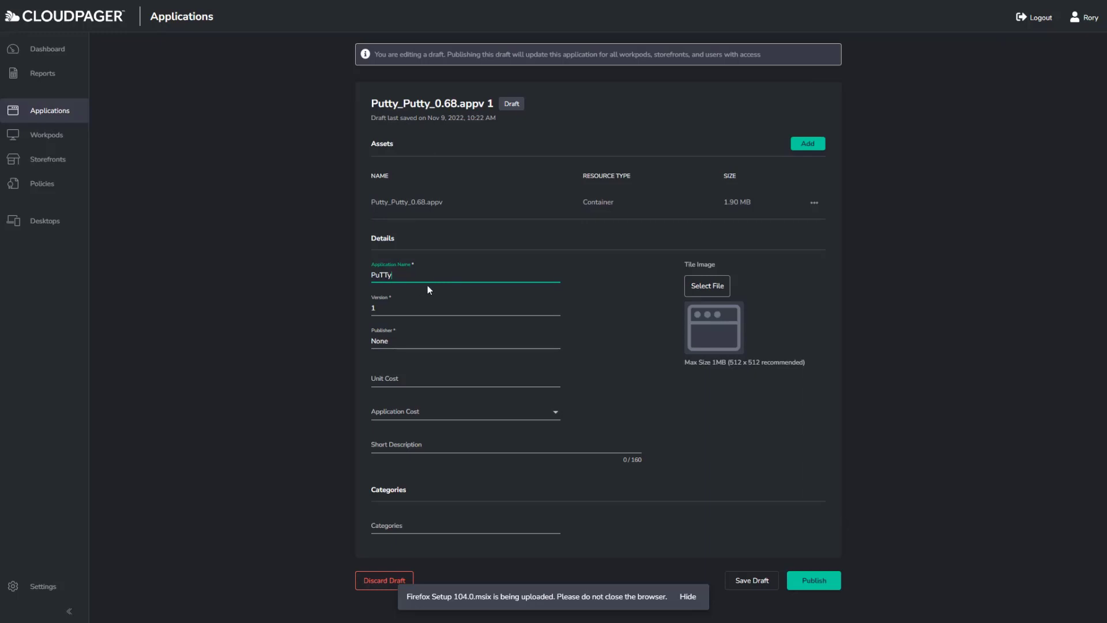
key("Tab")
type("0.68")
key("Tab")
type("Put")
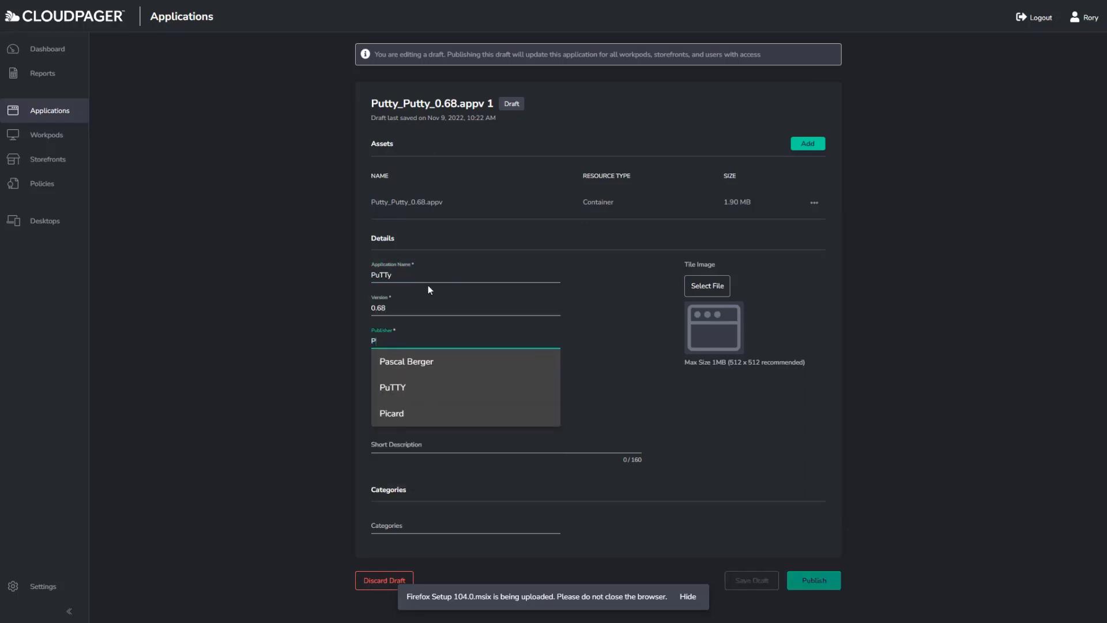
left_click(408, 359)
left_click(397, 275)
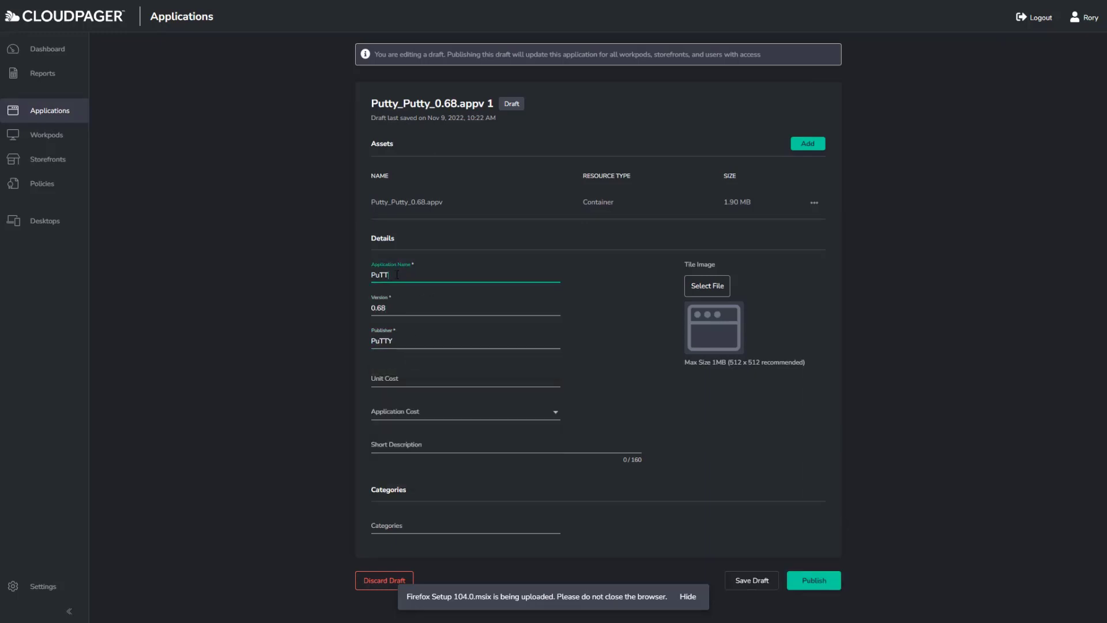
type("Y")
Give the PuTTY draft the short description "Tool used by our Admins for SSH to hosts." and the PuTTY icon as its tile image
left_click(468, 446)
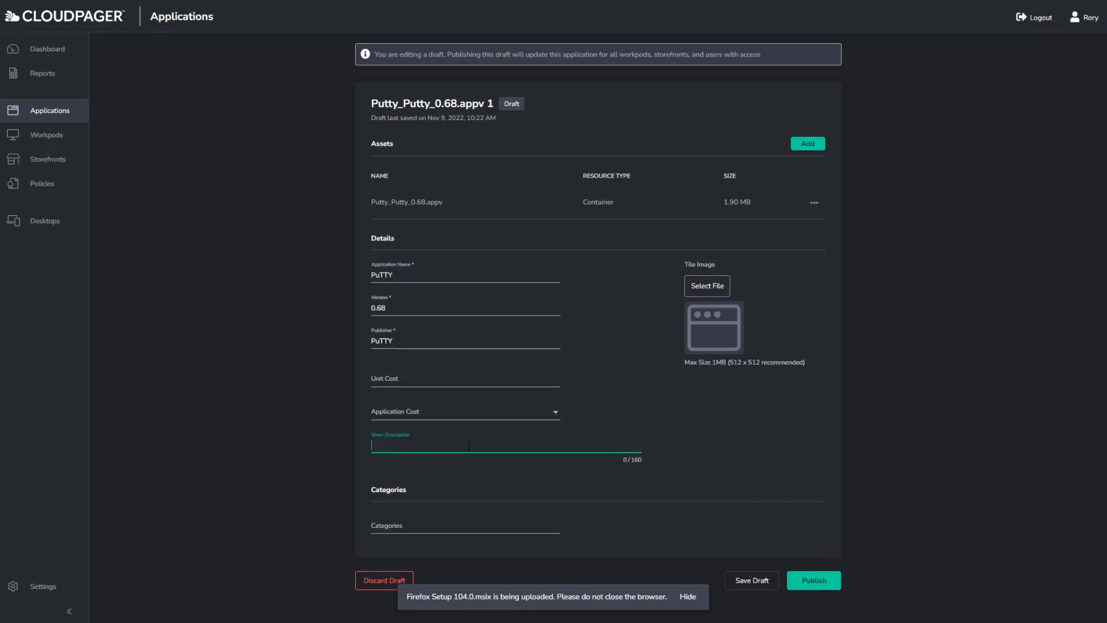
type("Tool used by our Admins for SSH to hosts.")
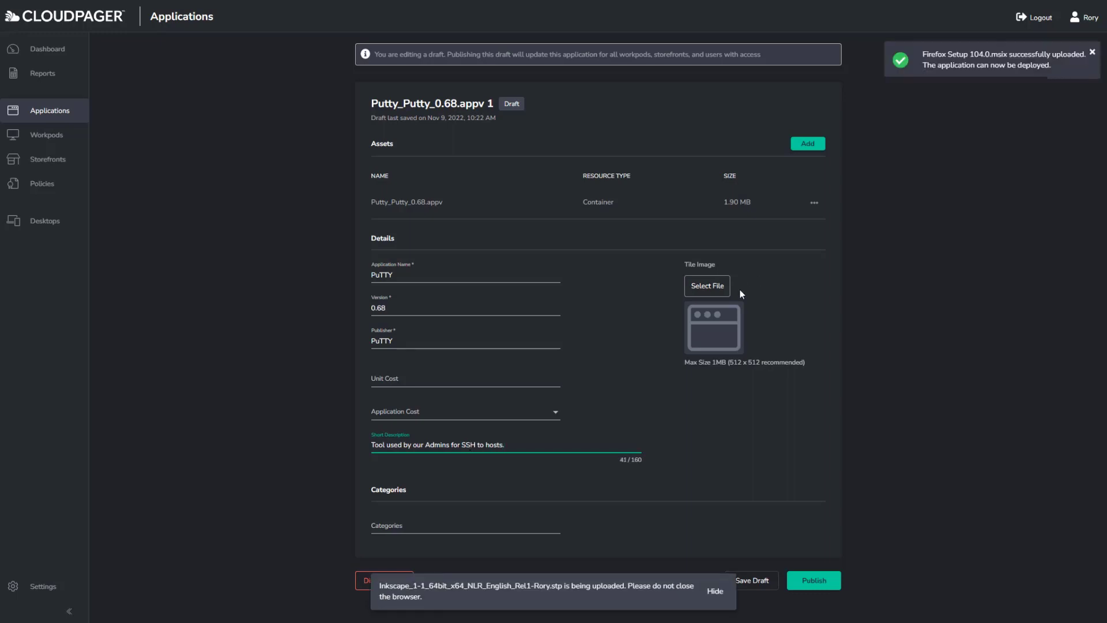
left_click(707, 285)
left_click(297, 171)
scroll(297, 171, "down", 8)
double_click(131, 93)
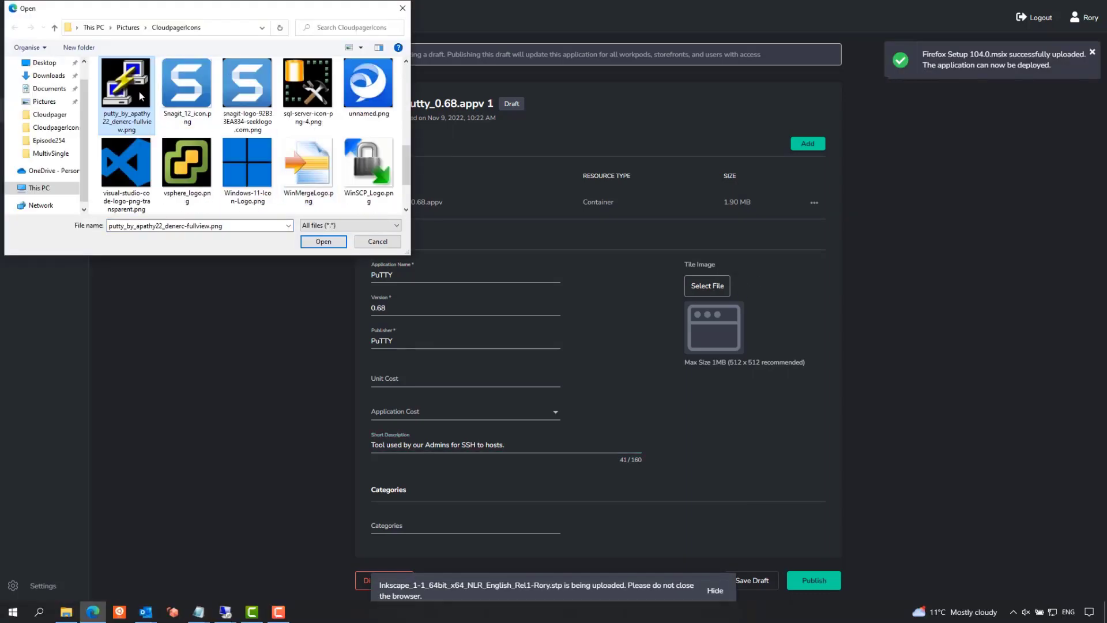
Publish the PuTTY application with the comment "Initial Publishing of PuTTY"
left_click(826, 584)
type("Initial Publishing of Putty")
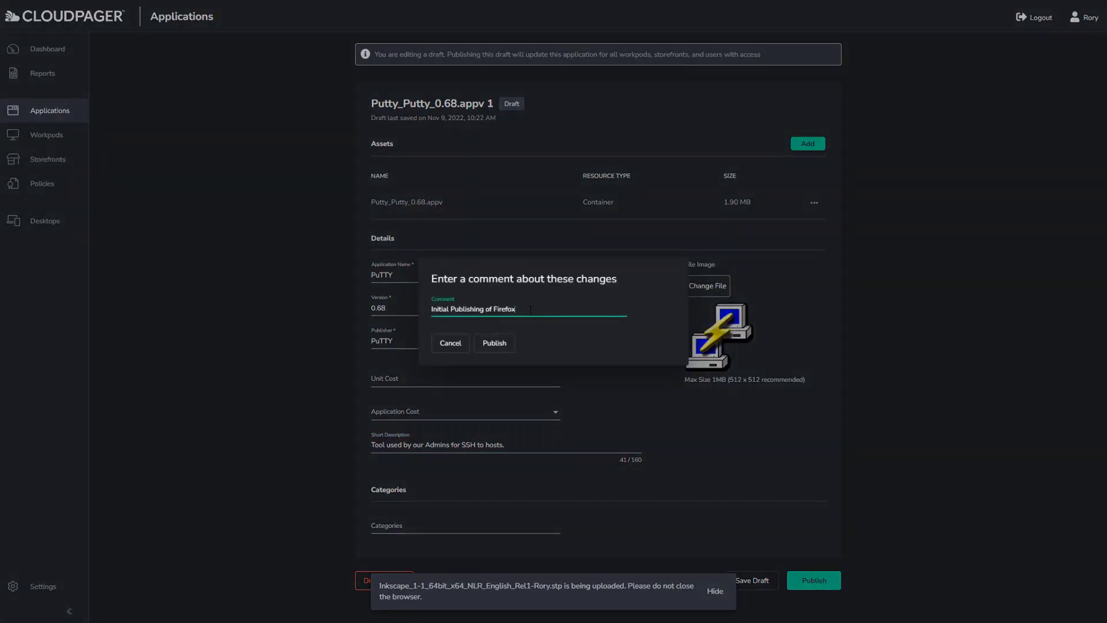
left_click_drag(514, 309, 495, 309)
type("PuTTY")
left_click(497, 344)
Edit the uploaded 64-bit Inkscape draft, setting the application name to InkScape x64, the version to 1.1 and the publisher to InkScape
left_click(60, 115)
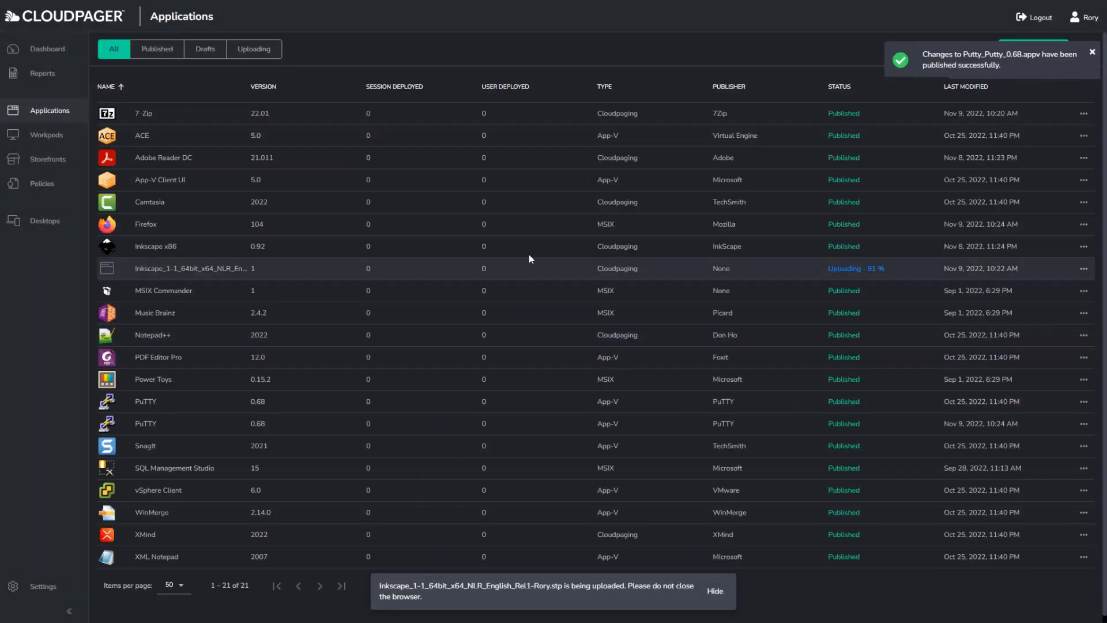
left_click(200, 271)
left_click(804, 74)
left_click_drag(397, 293, 559, 295)
type("x64")
key("Tab")
type("1.1")
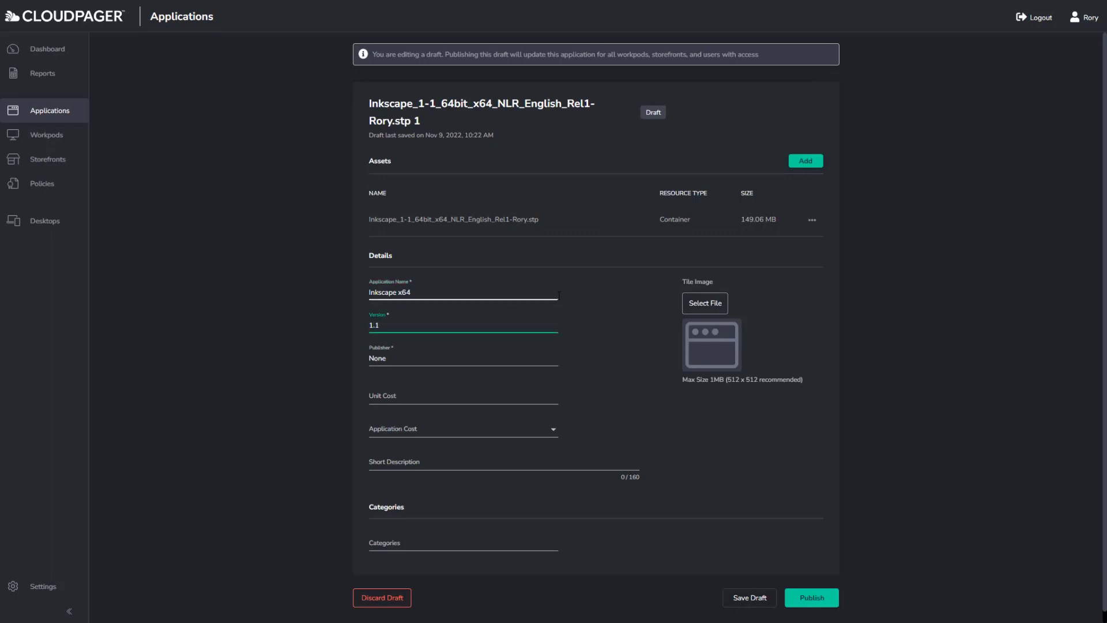
key("Tab")
type("Ink")
left_click(419, 382)
left_click(381, 294)
key("BackSpace")
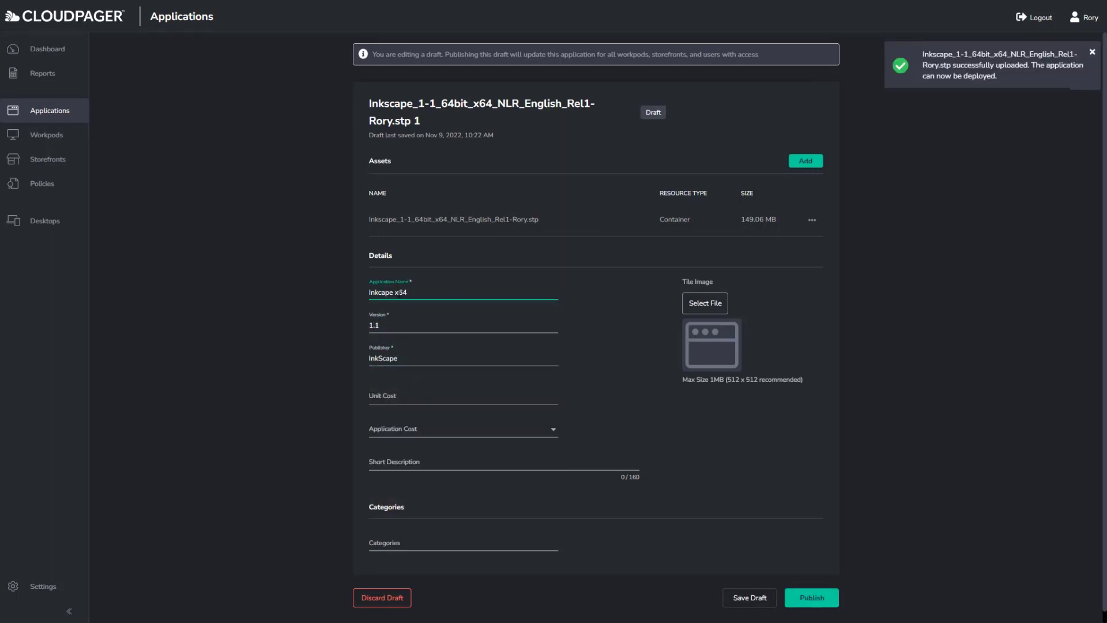
type("S")
Give the InkScape x64 draft the Inkscape logo as tile image and the short description "Design Tool used by Marketing and Developers."
left_click(701, 309)
double_click(292, 166)
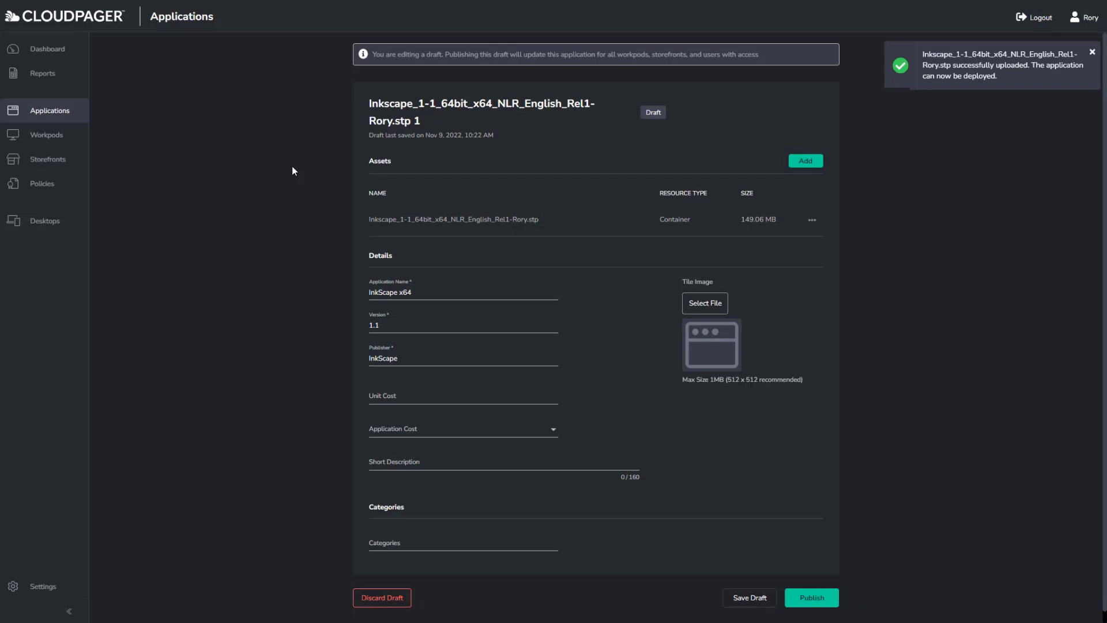
left_click(458, 458)
type("Design Tool us")
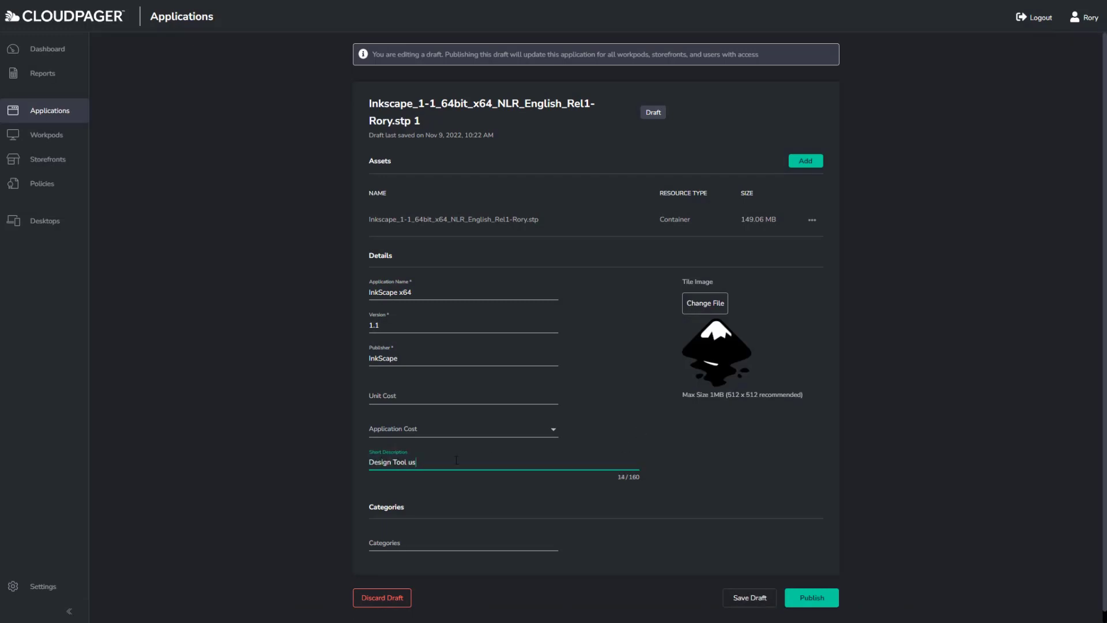
type("ed by Marketing and Developers.")
Publish InkScape x64 with the comment "Initial Publishing of InkScape x64" and return to the applications list
left_click(820, 603)
key("ctrl+v")
double_click(495, 309)
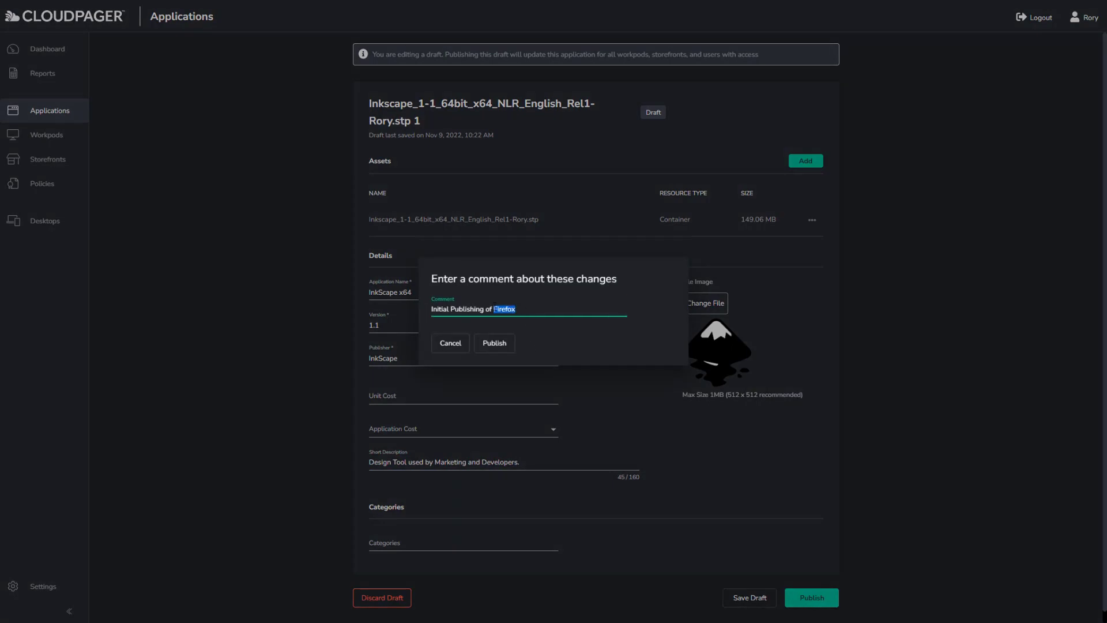
type("InkScape x6")
left_click(501, 343)
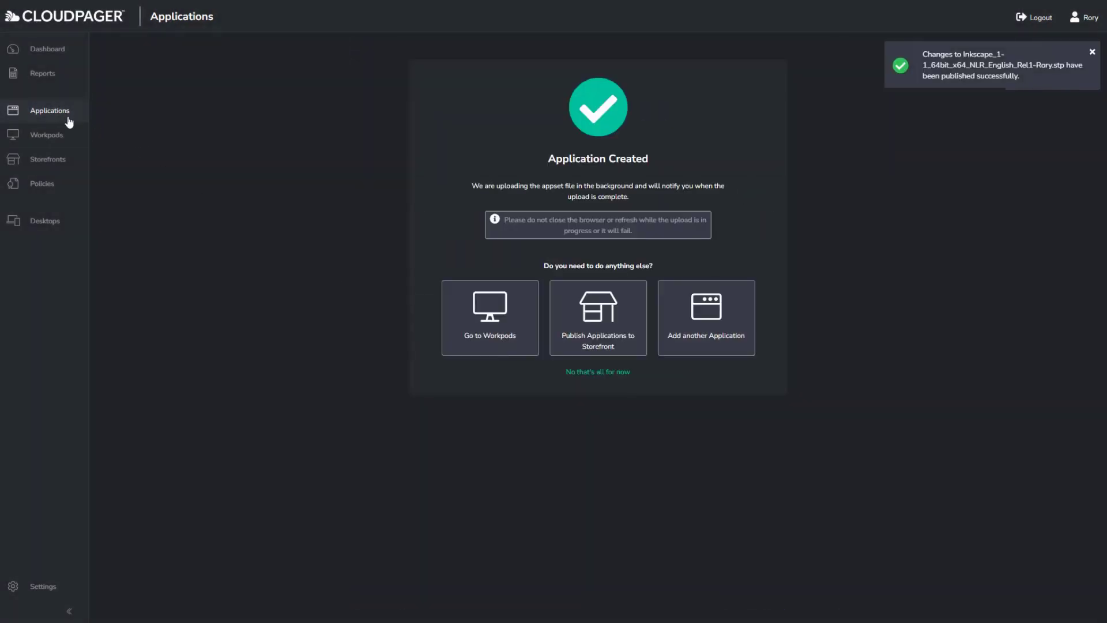
left_click(67, 118)
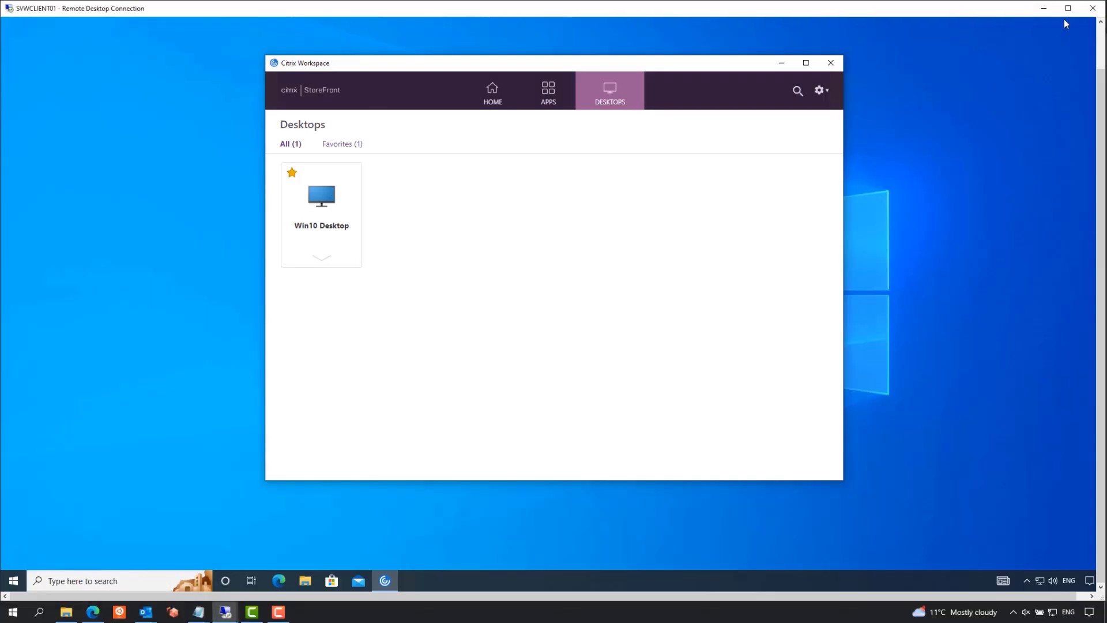
Launch the Win10 Desktop from Citrix Workspace and check which applications the Cloudpaging Player offers, closing the player when done
left_click(323, 200)
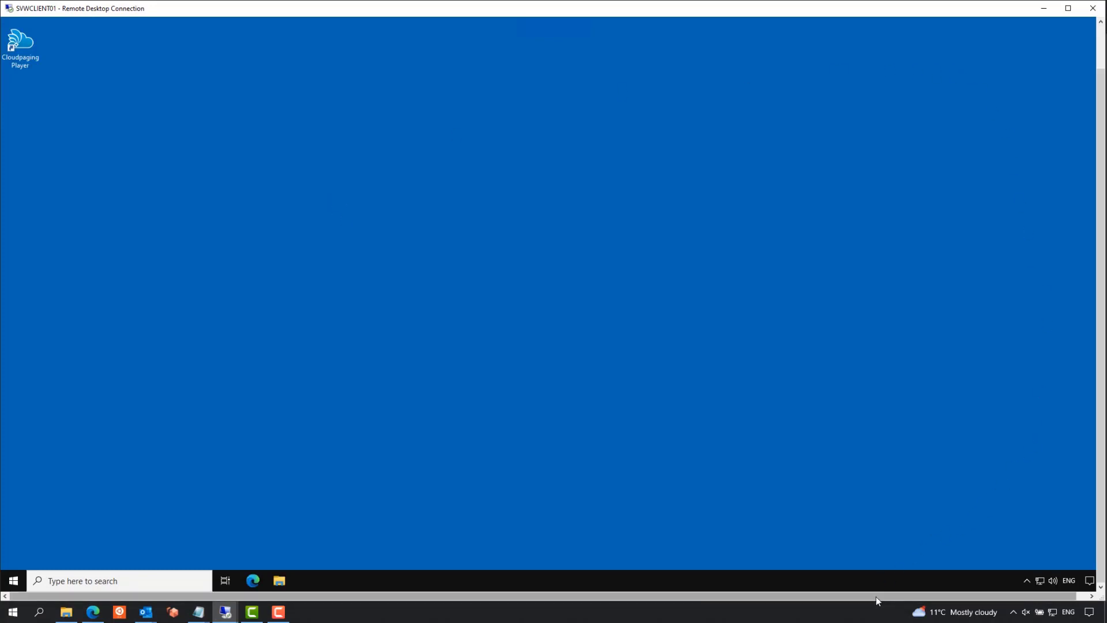
double_click(39, 61)
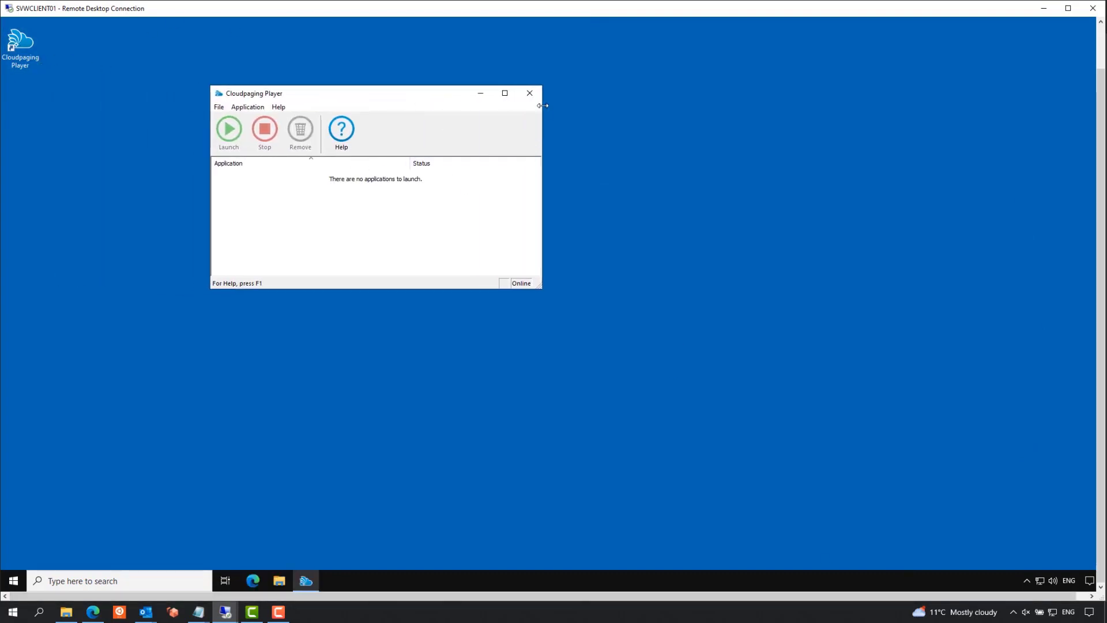
left_click(530, 93)
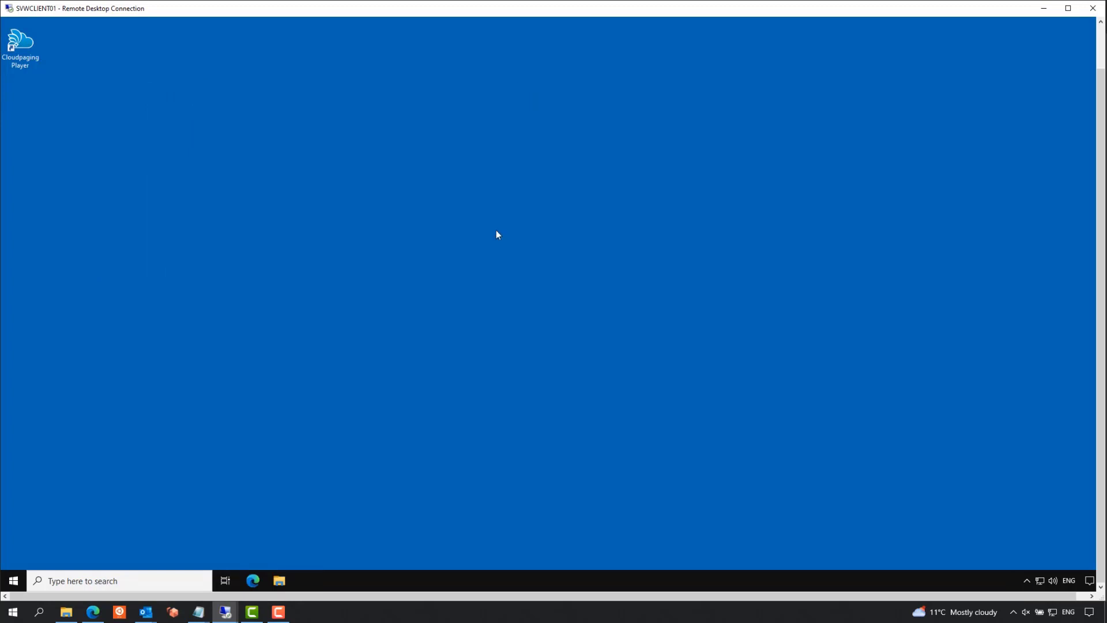
Sign out of the Win10 Desktop session
right_click(14, 580)
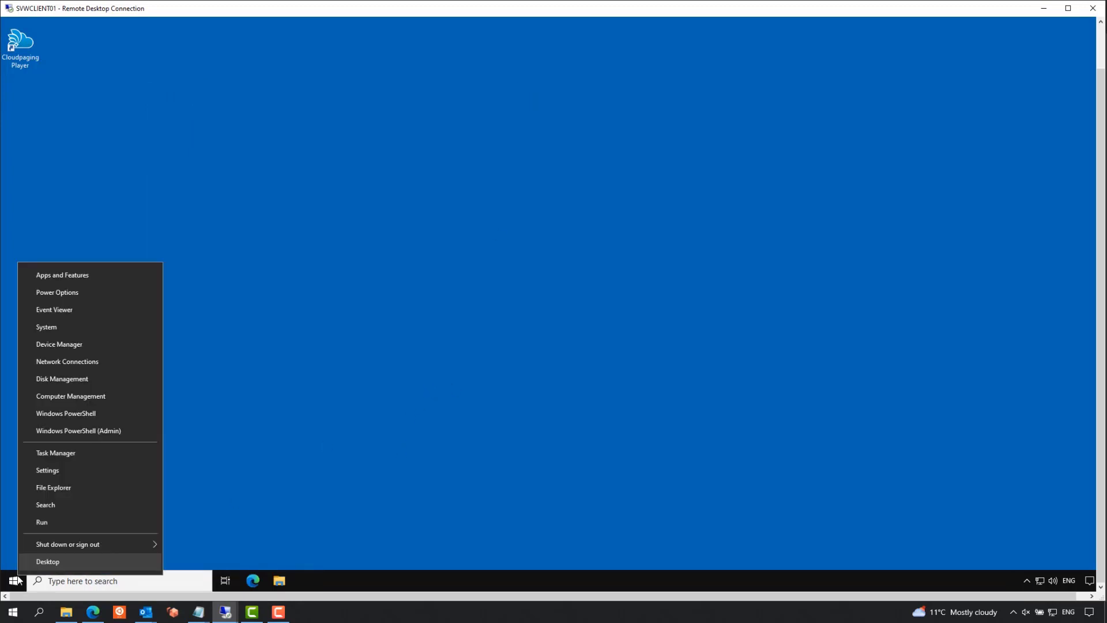
mouse_move(82, 544)
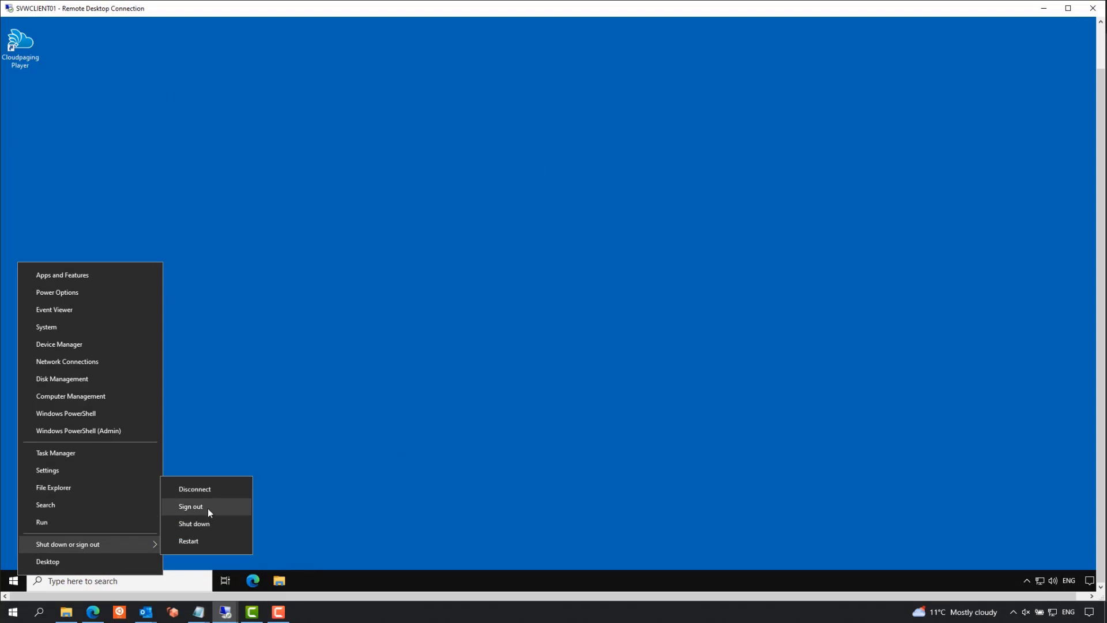
left_click(191, 506)
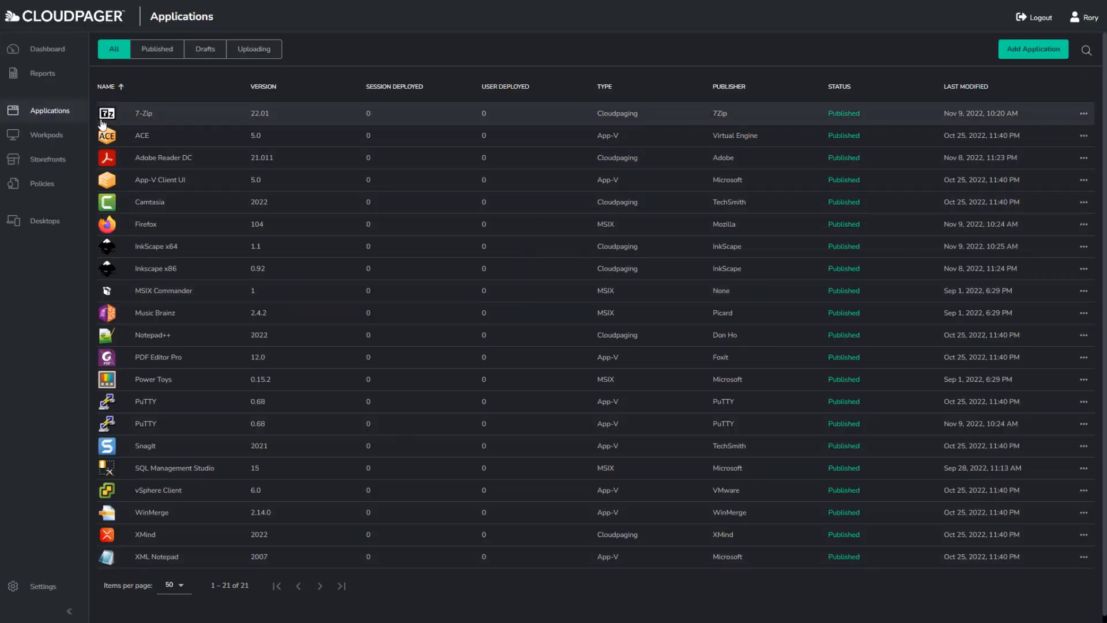
Start a new workpod named "Citrix Win10 Desktop Users" with the description "Workpod with base set of applications for Windows 10 Users in Citrix"
left_click(64, 140)
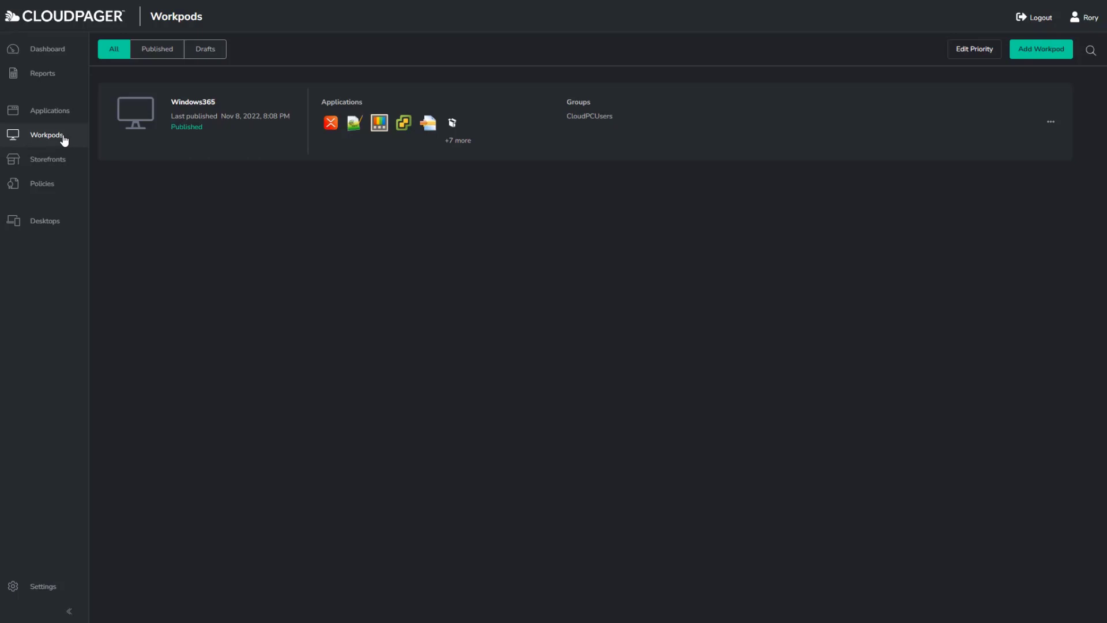
left_click(1046, 49)
left_click(460, 169)
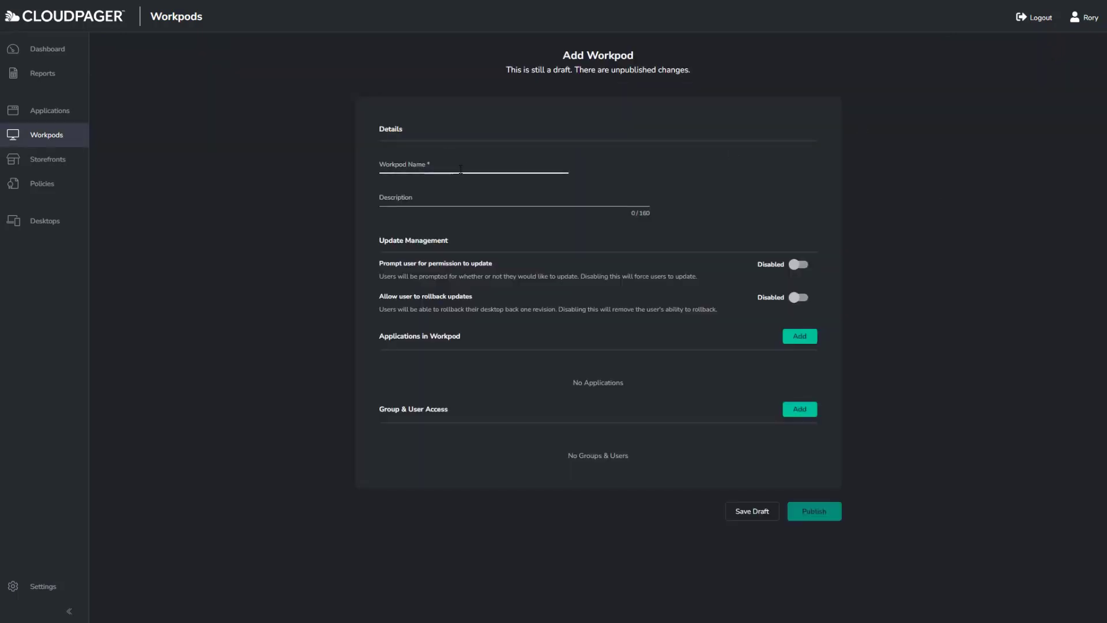
left_click(460, 169)
type("Citrix Win10 Desktop Users")
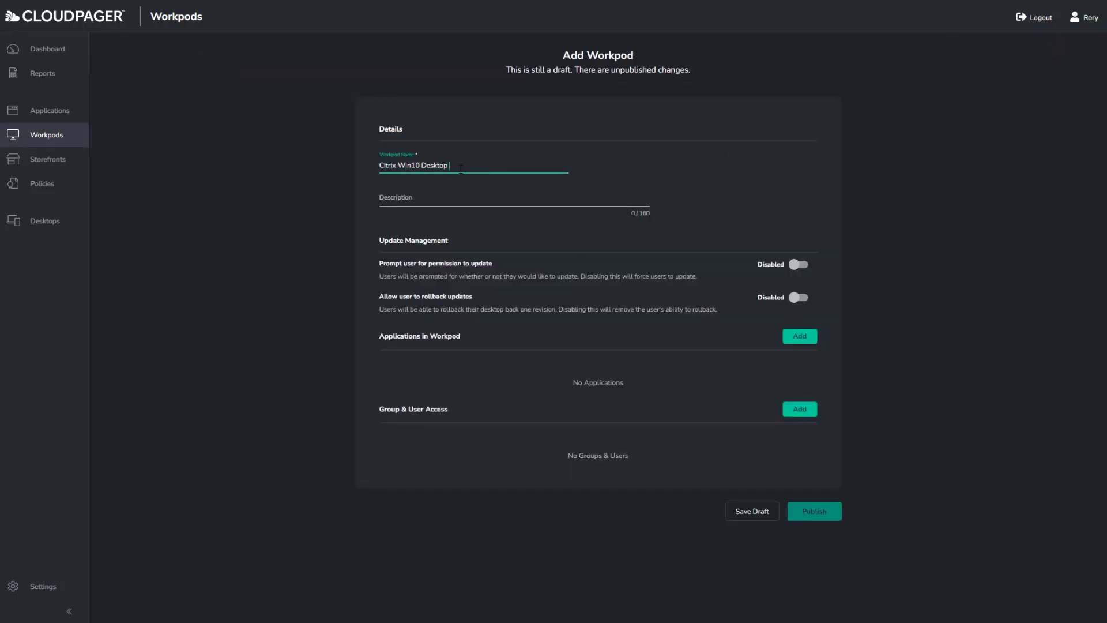
left_click(461, 199)
type("Workpod with ")
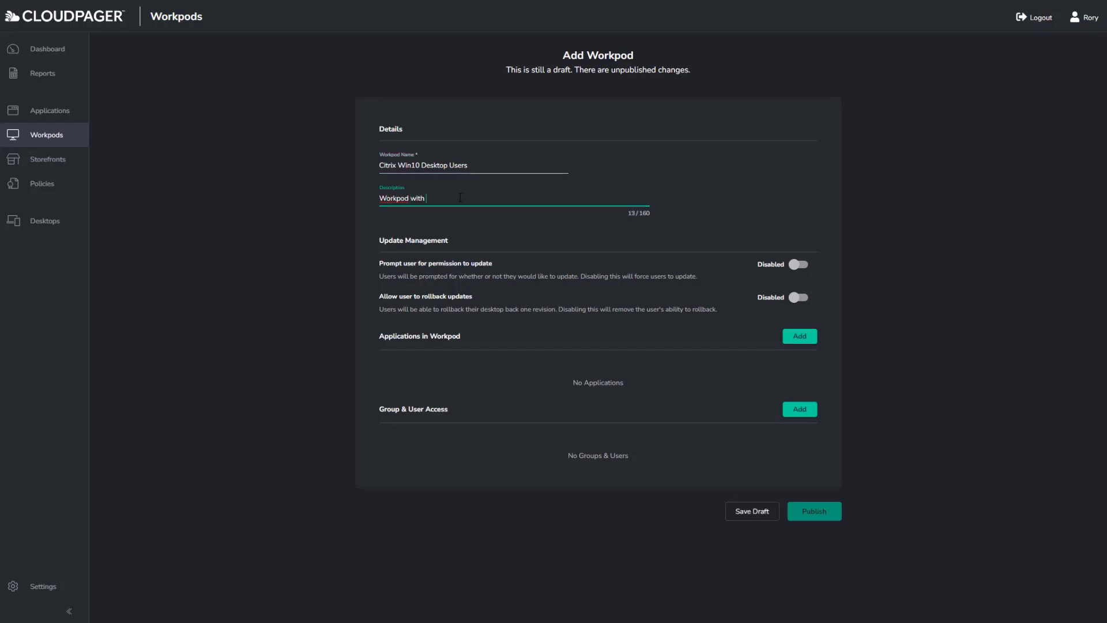
type("base set of applications for Windows 10 Users in Citrix")
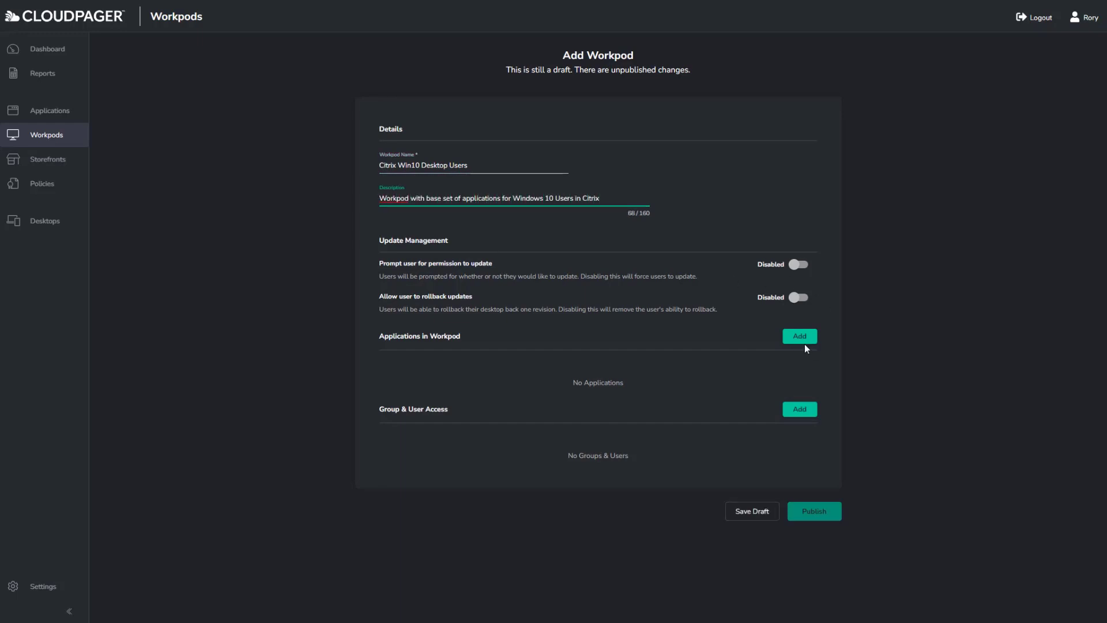
Add 7-Zip, Adobe Reader DC, App-V Client UI, Firefox, Inkscape x86, MSIX Commander, Notepad++ and the PuTTY package modified Nov 9, 2022 to the workpod
left_click(803, 341)
left_click(354, 215)
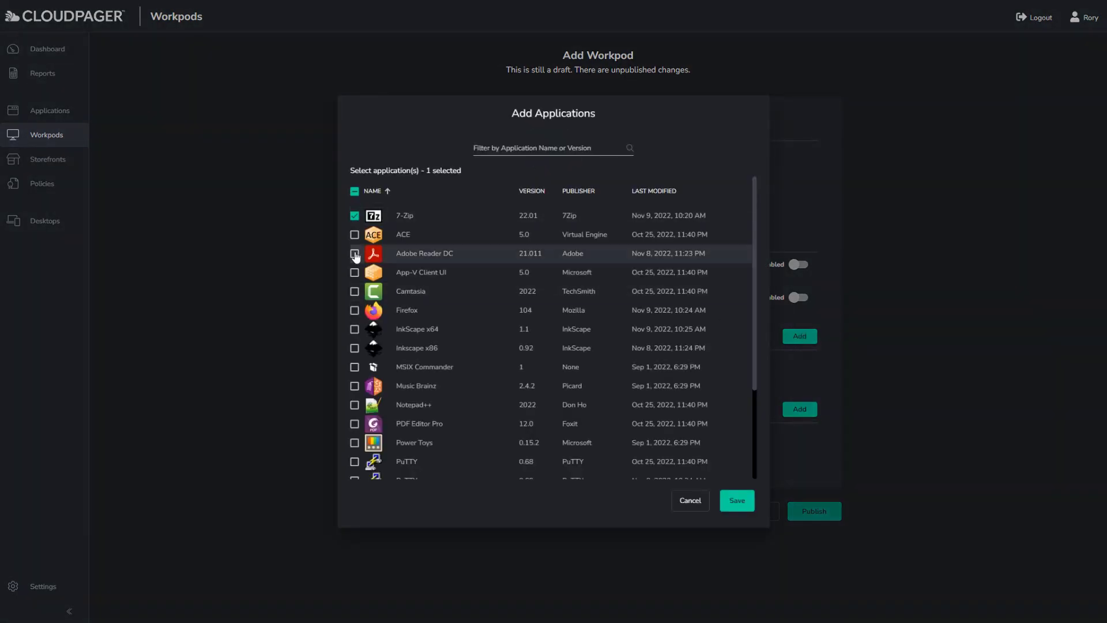
left_click(355, 253)
left_click(355, 272)
left_click(354, 310)
left_click(354, 347)
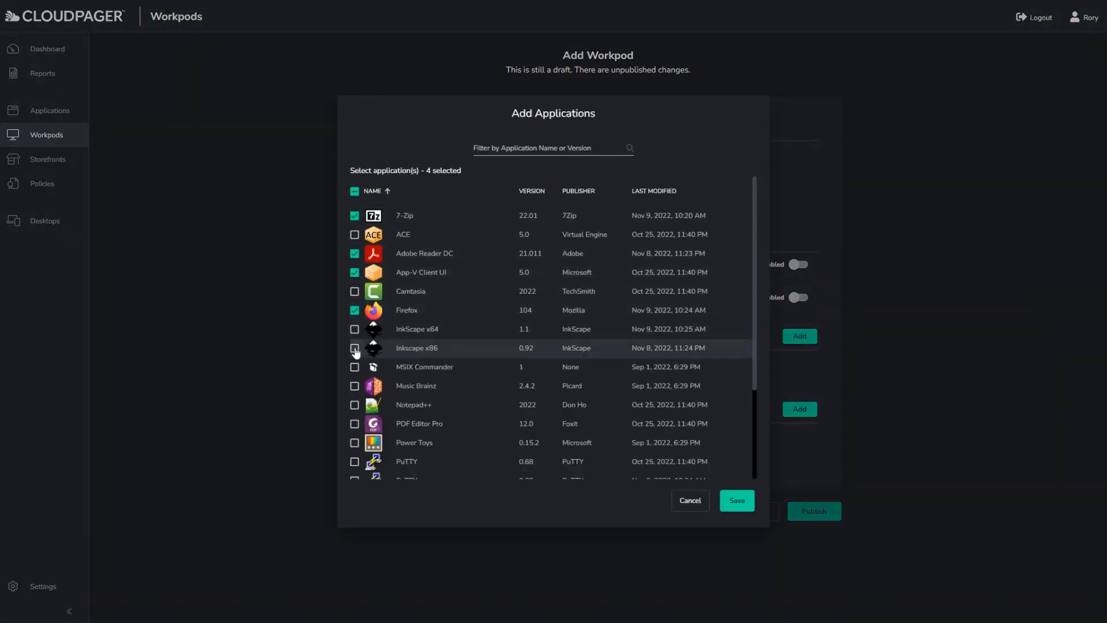
left_click(354, 366)
scroll(479, 350, "down", 1)
left_click(354, 359)
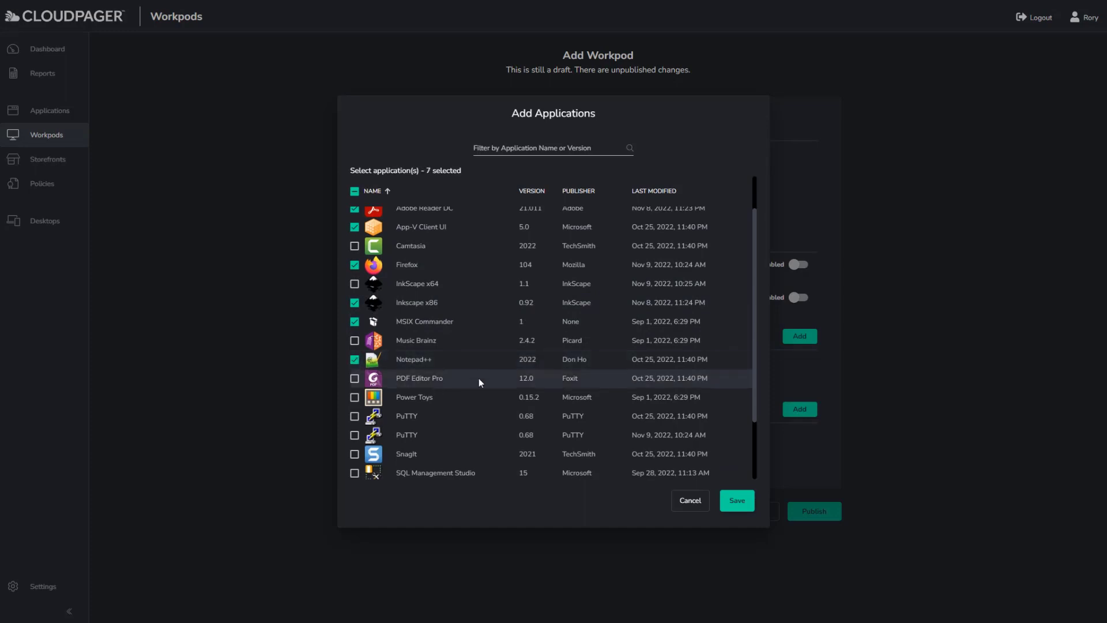
scroll(478, 379, "down", 2)
left_click(354, 355)
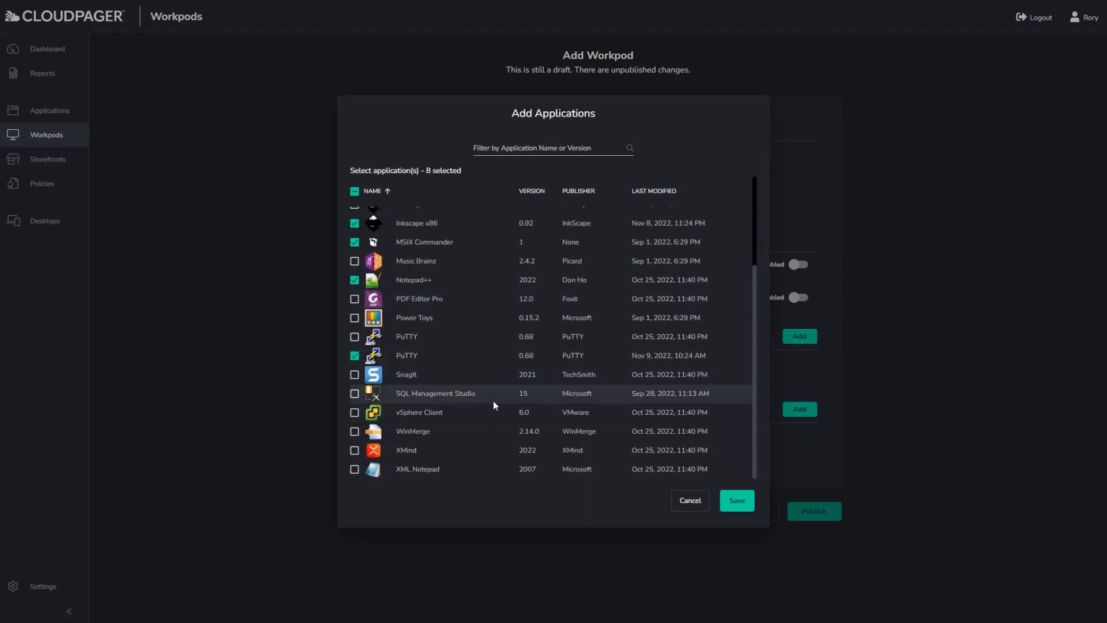
left_click(738, 500)
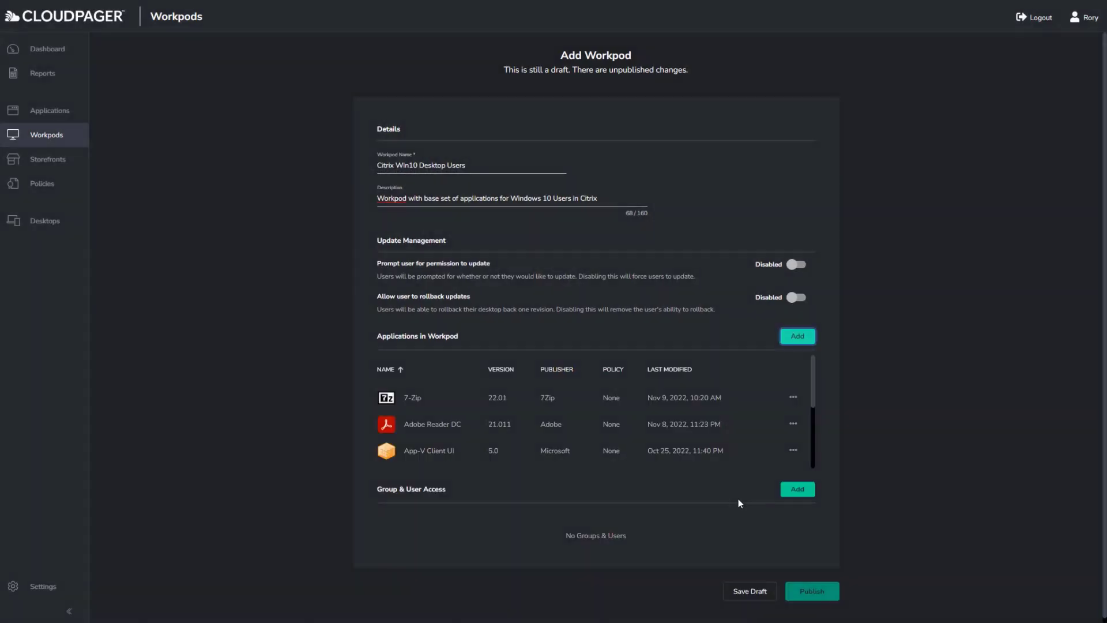
Give the CTXWIN10Users group access to the workpod
left_click(797, 490)
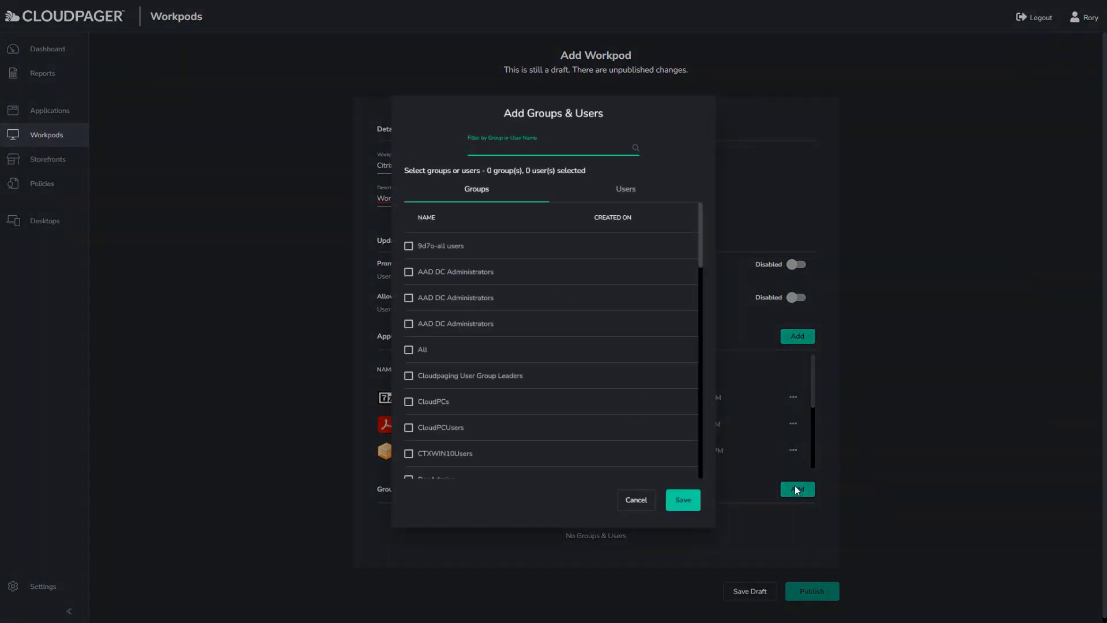
left_click(409, 454)
left_click(691, 505)
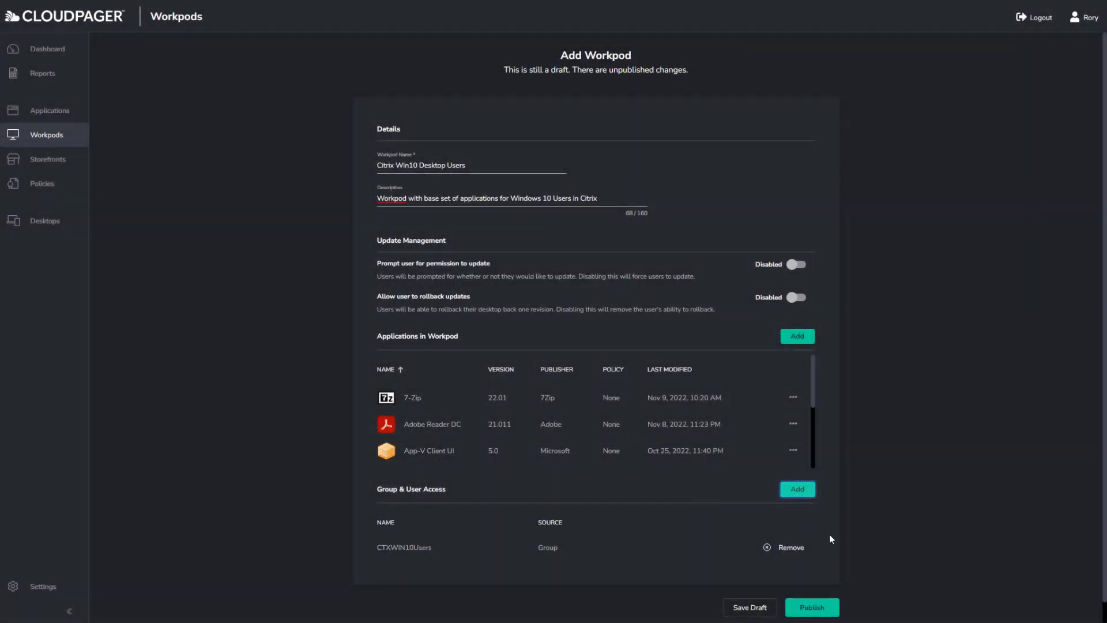
Publish the workpod with the comment "CHG0000012 - Publish new Workpod to Win10 Users in Citrix" and return to the workpods list
left_click(818, 606)
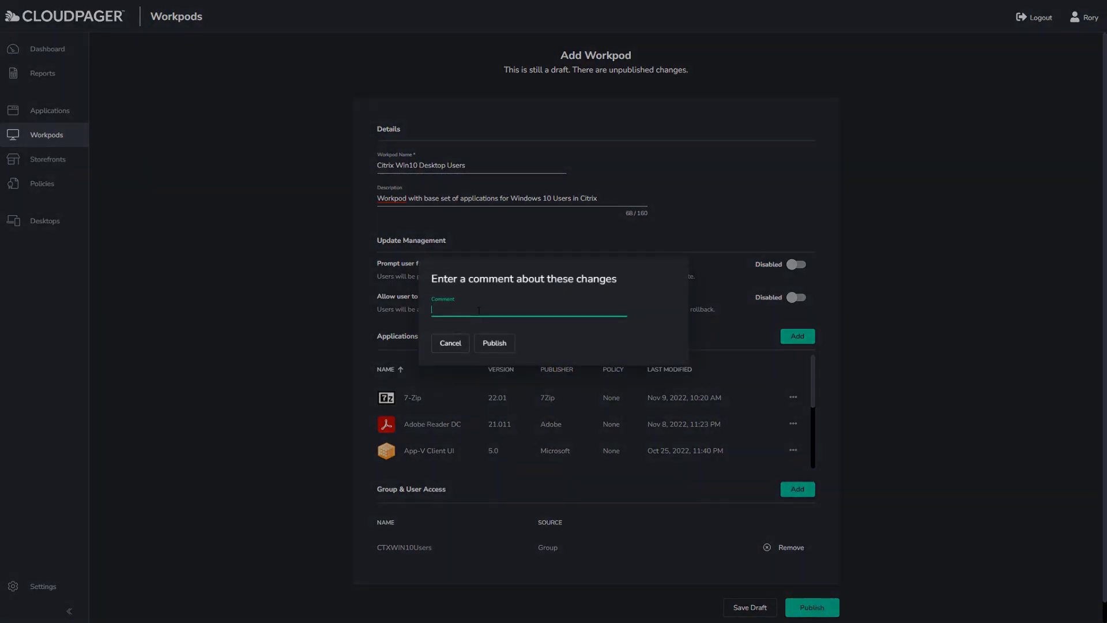
type("CHG00000")
key("BackSpace")
type("Publish new Workpod to Win10 Users in Citrix")
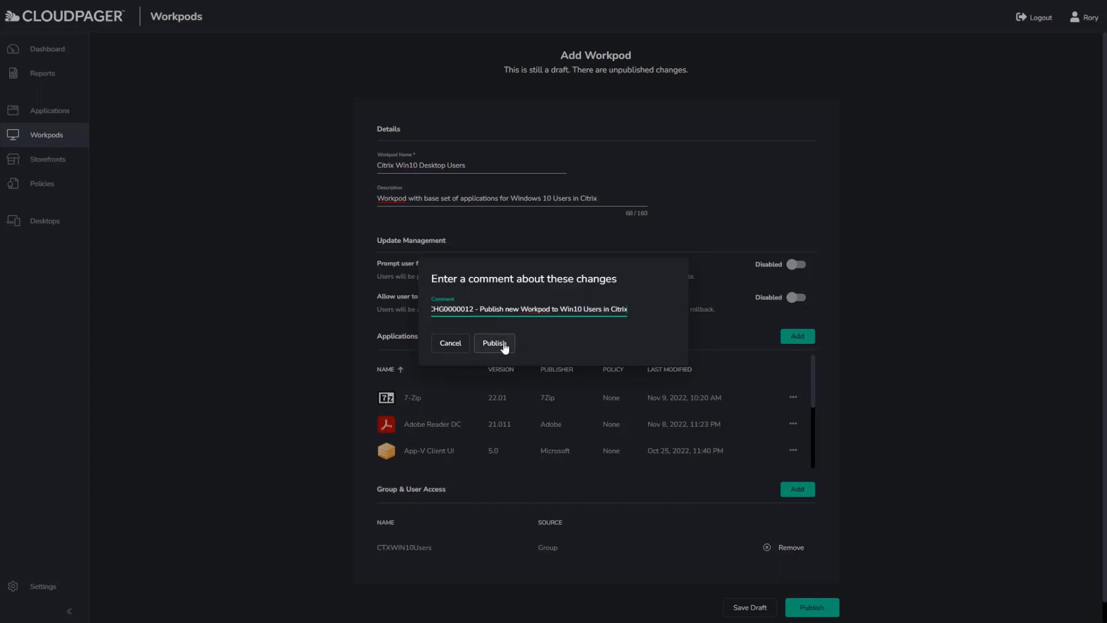
left_click(502, 345)
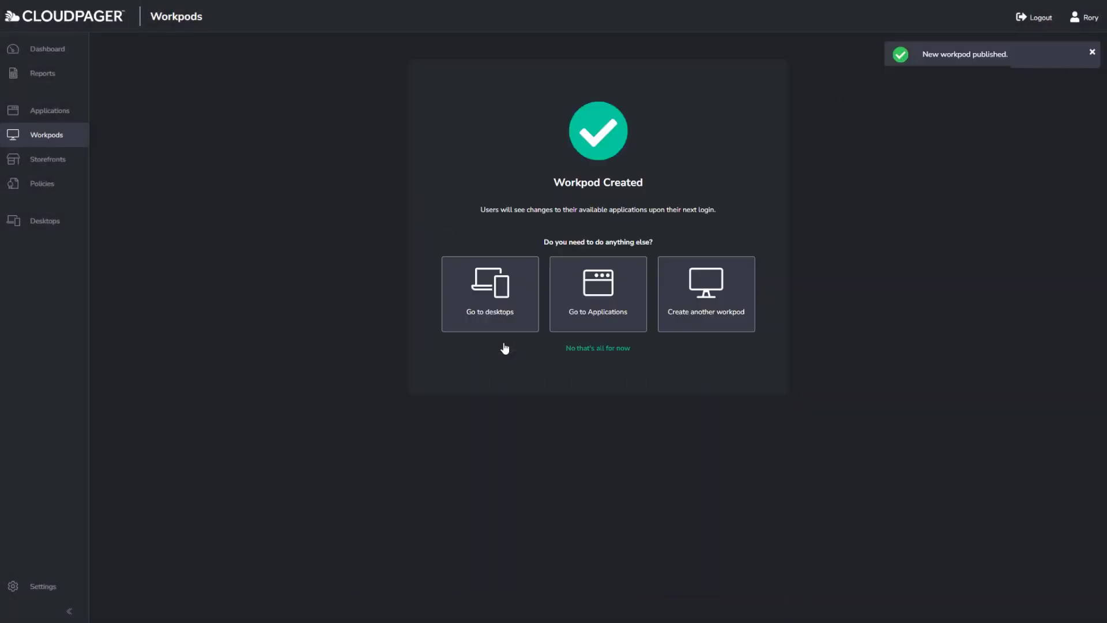
left_click(72, 142)
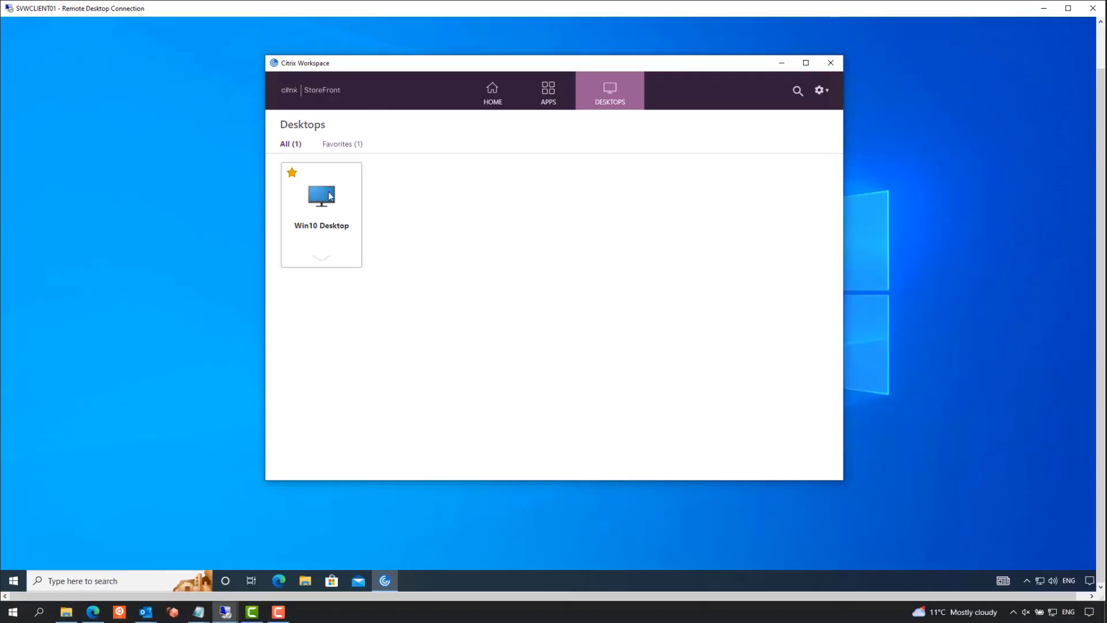
Launch the Win10 Desktop from Citrix Workspace and examine the applications delivered to the Cloudpaging Player
left_click(321, 197)
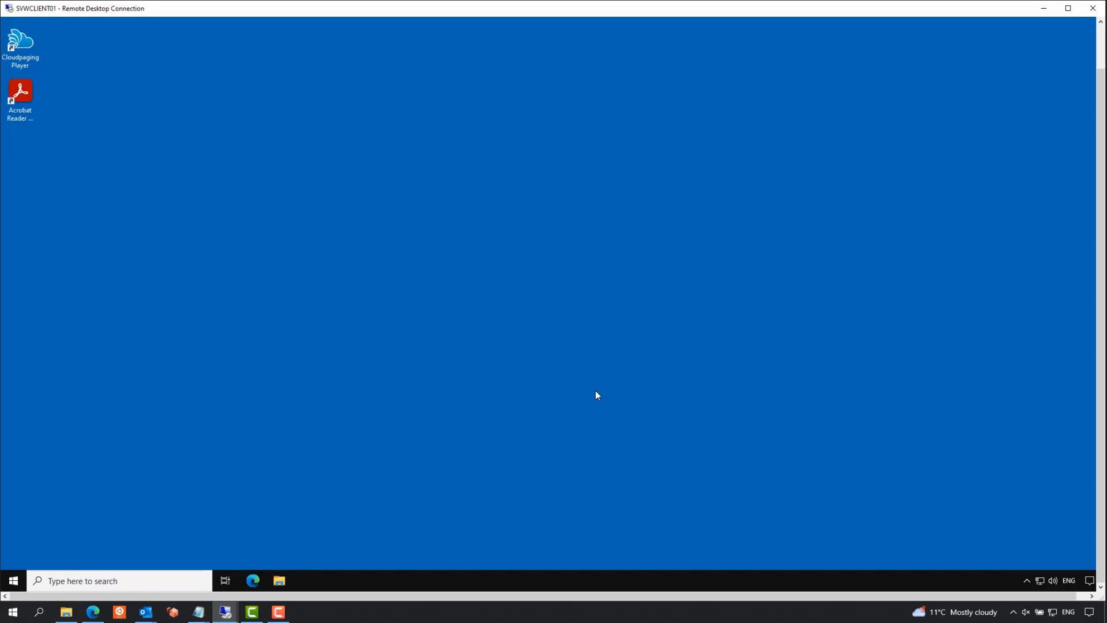
double_click(27, 52)
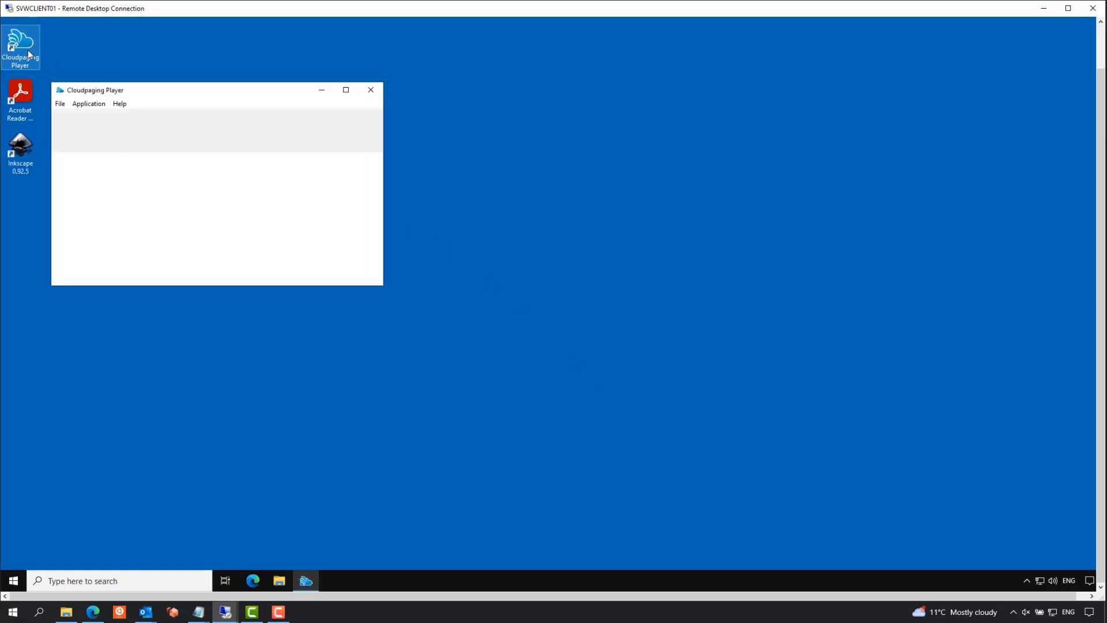
left_click_drag(237, 96, 376, 60)
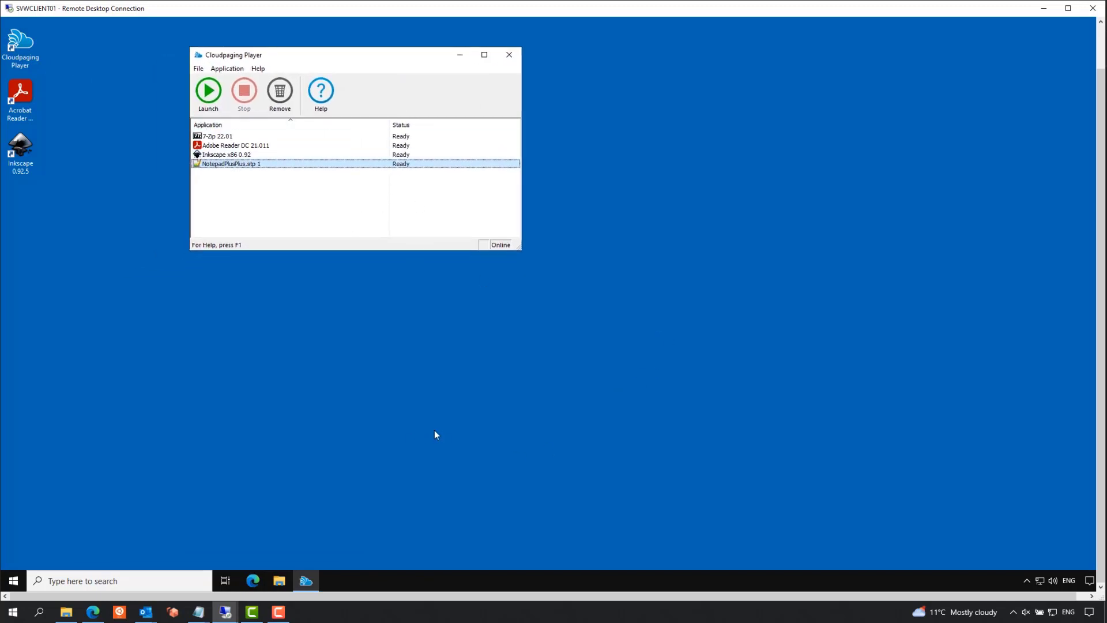
Test the deployed Firefox by launching it and loading rorymon.com in a maximized window, closing the browser when done
left_click(22, 582)
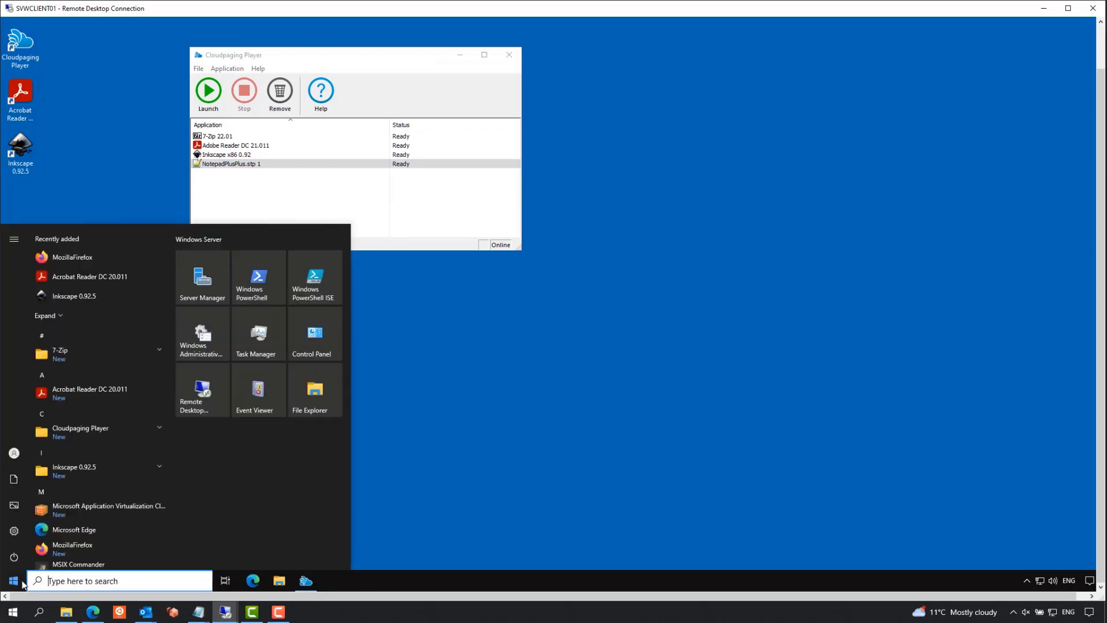
left_click(85, 254)
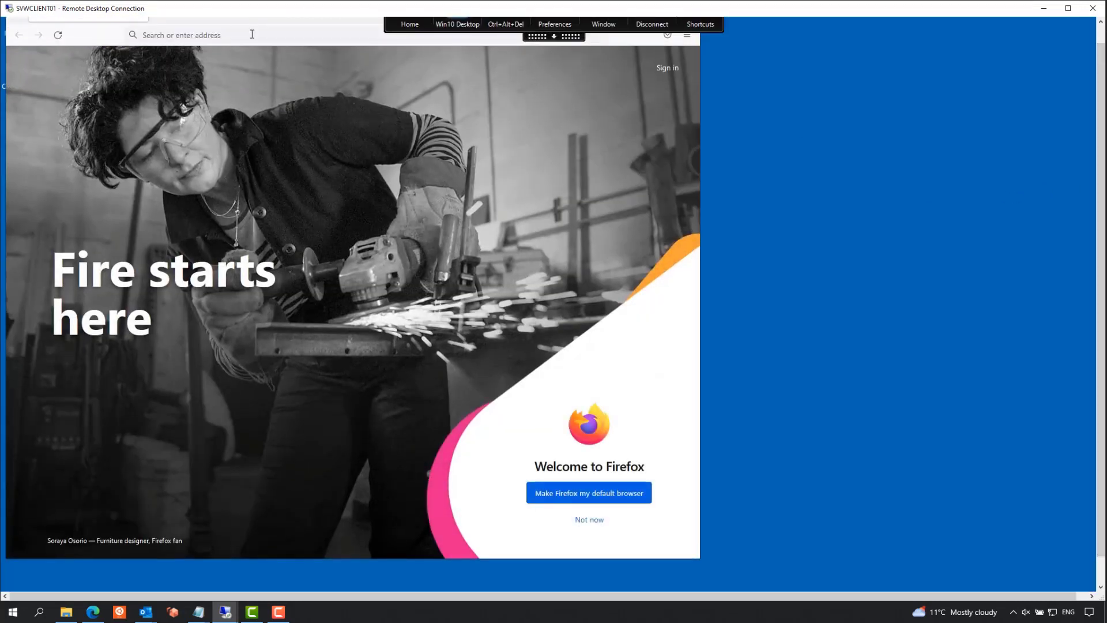
left_click(252, 34)
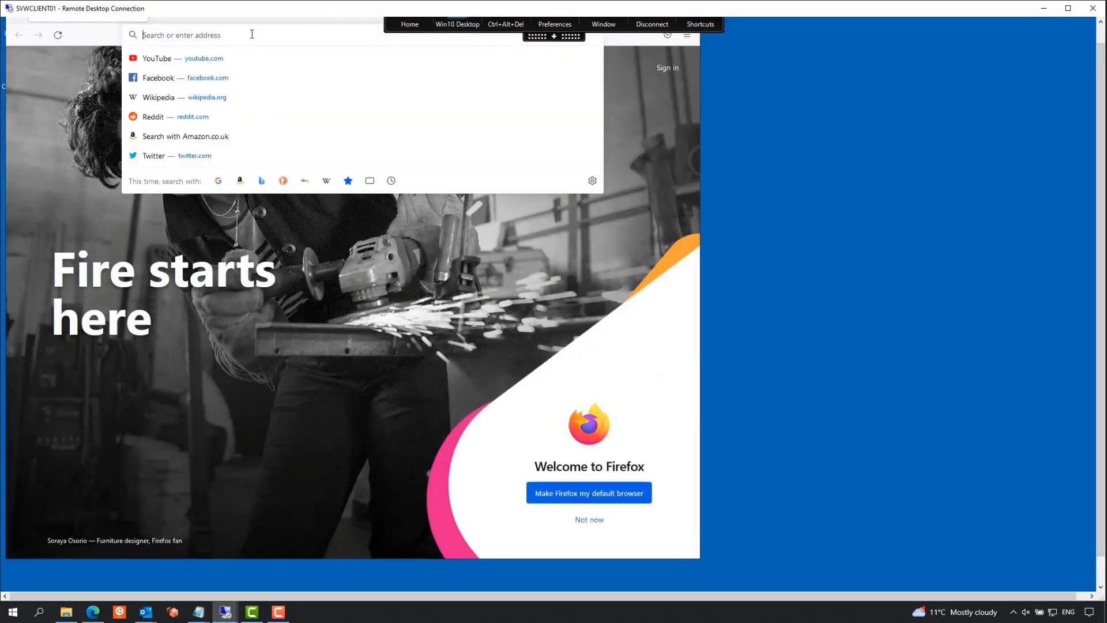
type("rorymon.com")
key("Return")
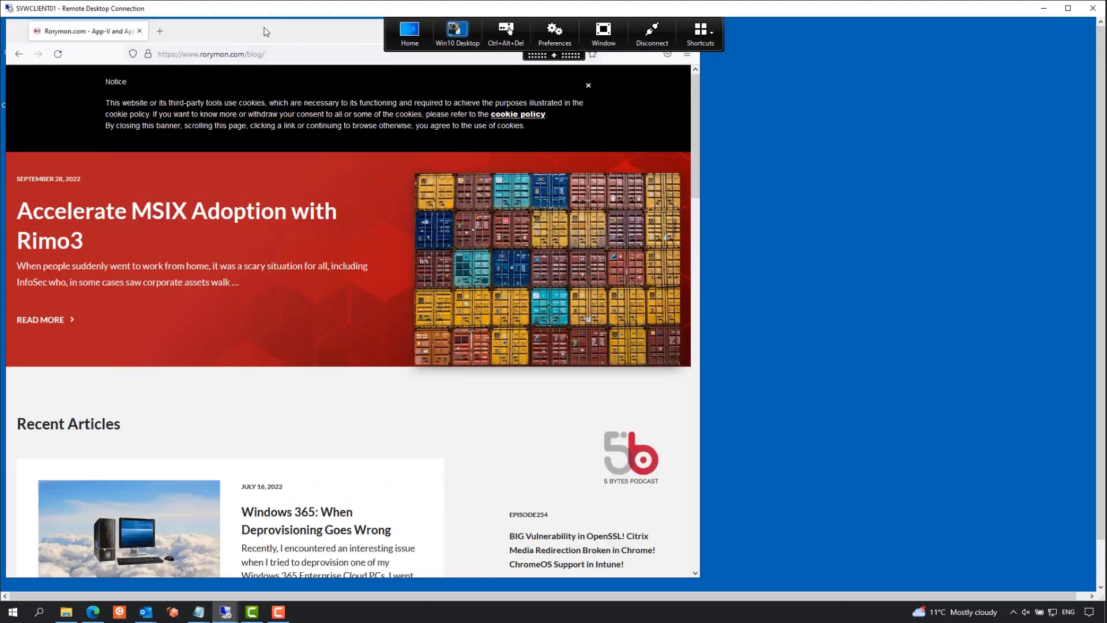
double_click(265, 32)
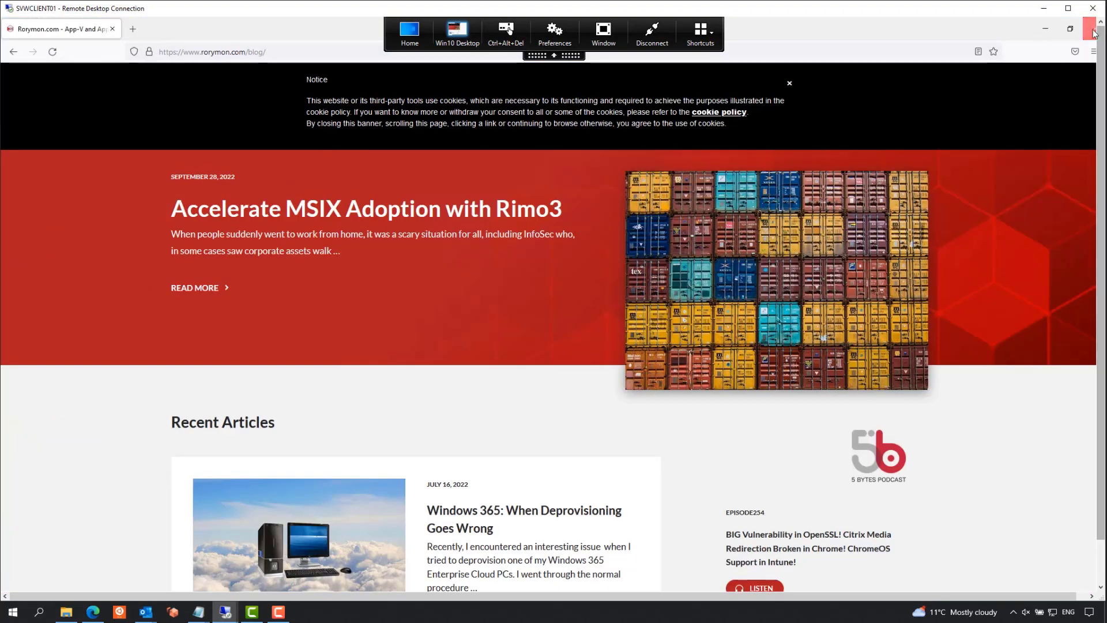
left_click(1093, 29)
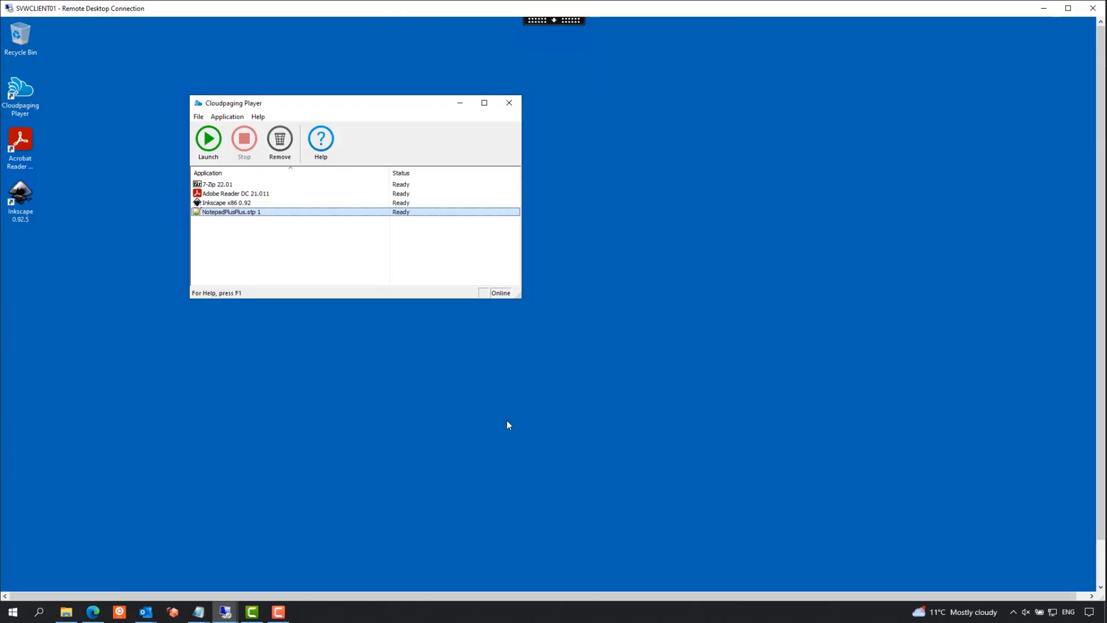
Test the deployed PuTTY by launching it, closing its configuration window when done
left_click(17, 580)
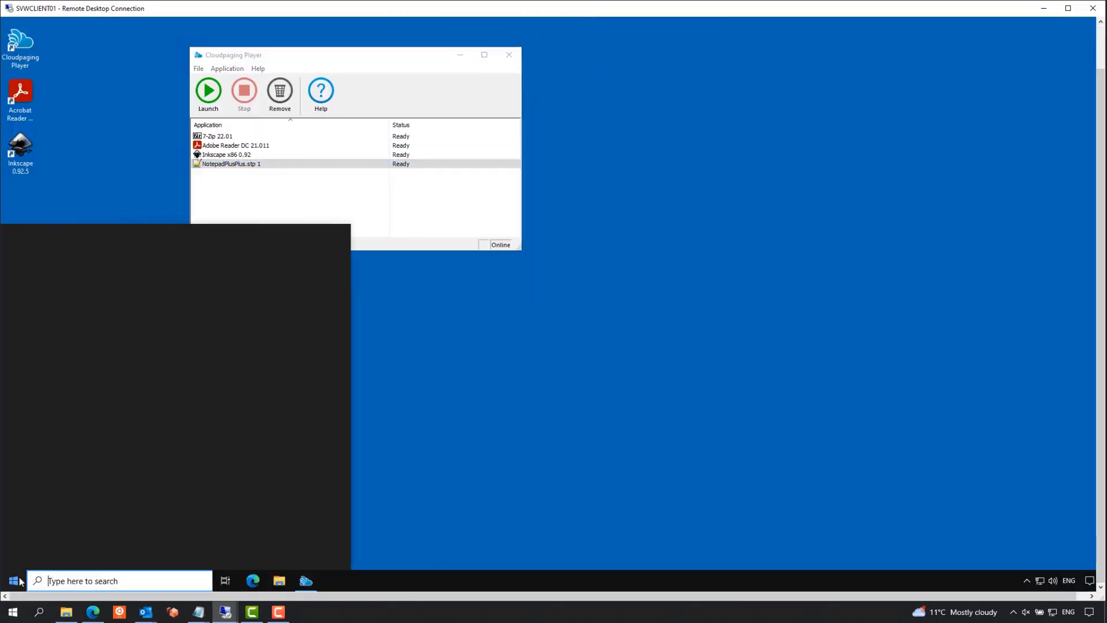
scroll(91, 504, "down", 5)
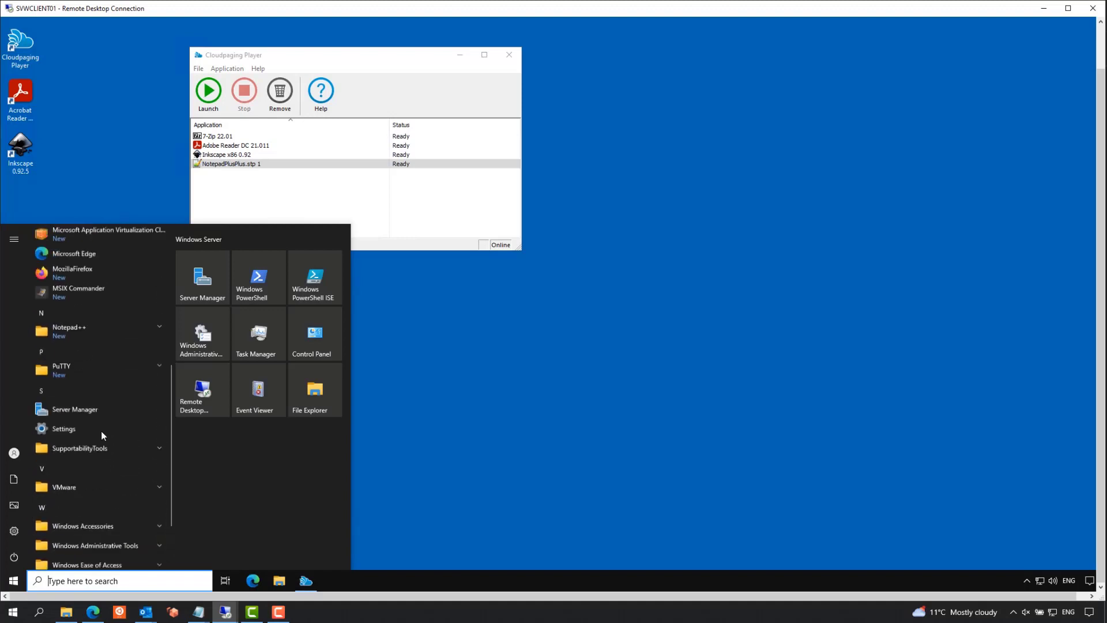
left_click(102, 386)
left_click(72, 406)
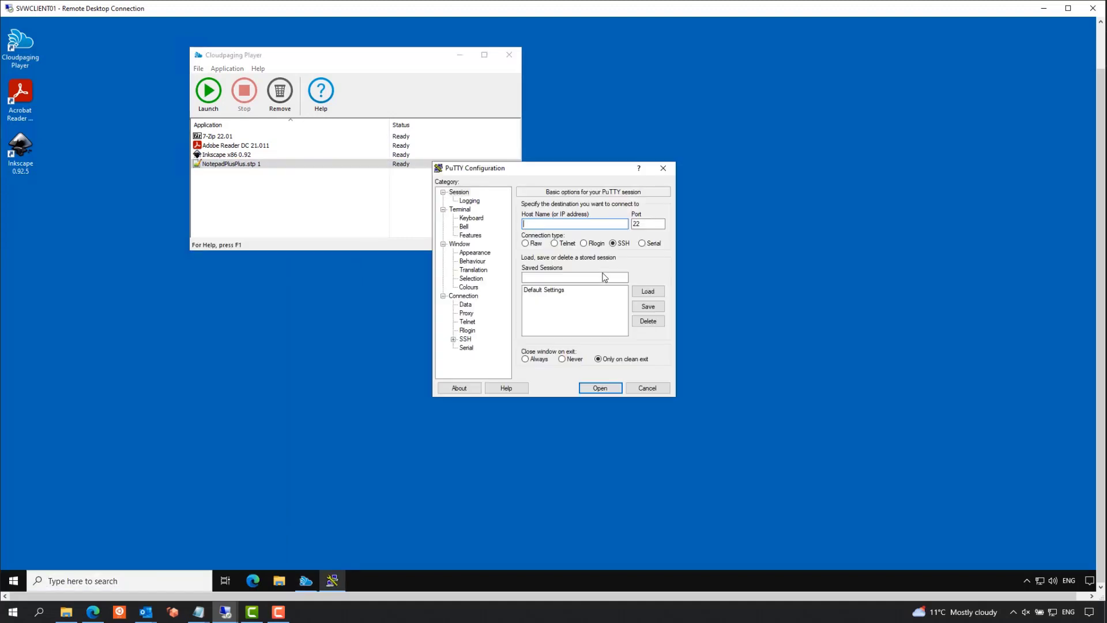
left_click(663, 168)
left_click(234, 155)
right_click(233, 155)
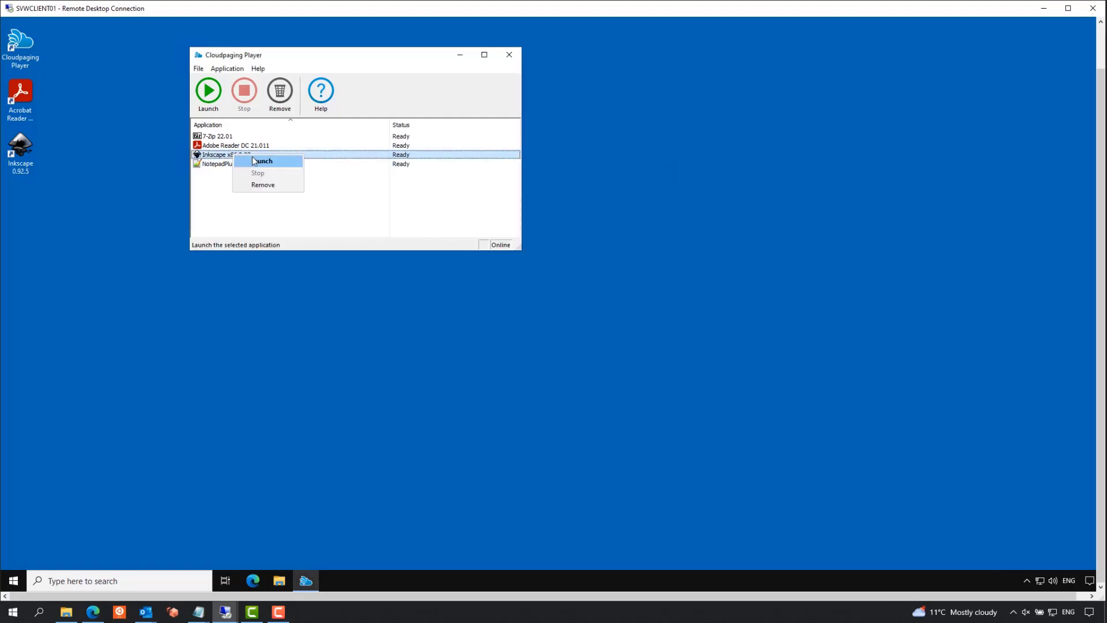
left_click(380, 35)
Minimize the Cloudpaging Player and launch Inkscape 0.92.5 to check its version information, closing Inkscape when done
left_click(460, 56)
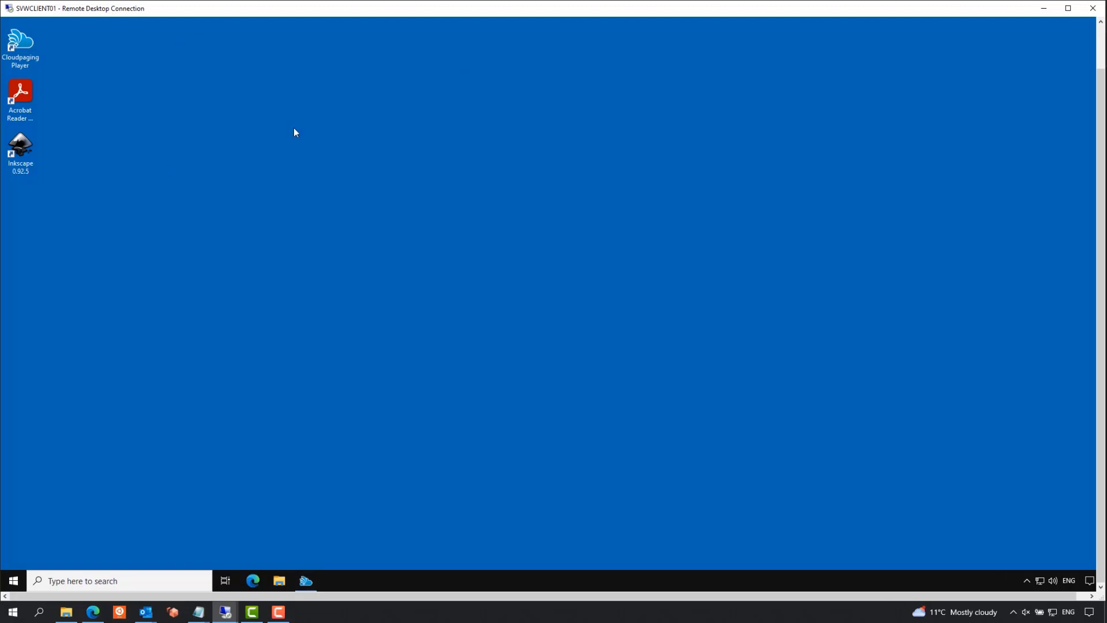
double_click(22, 148)
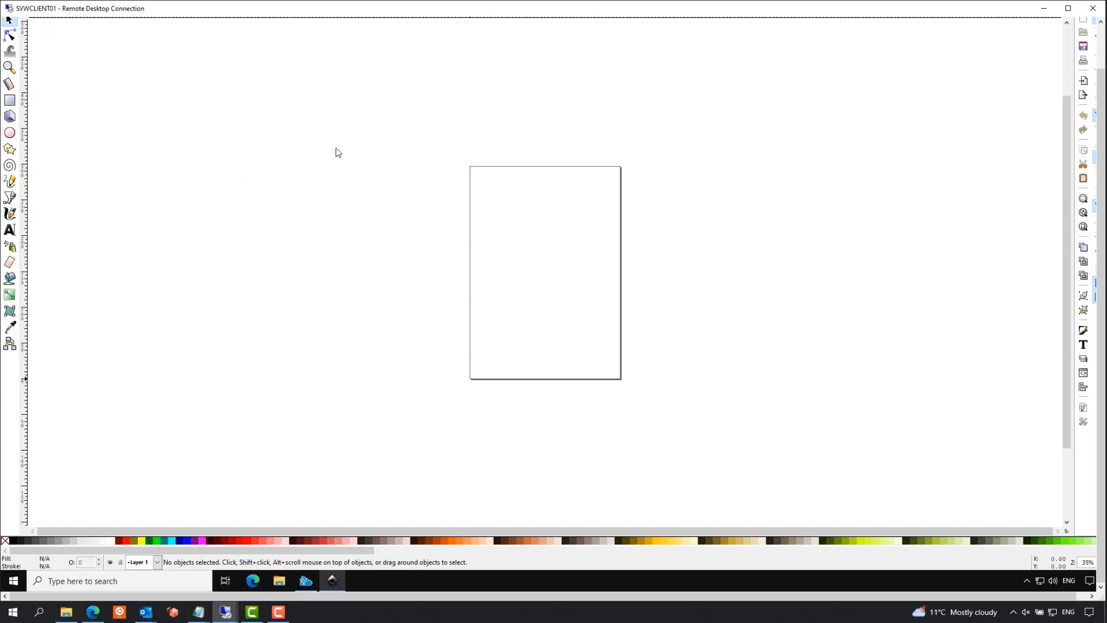
left_click(219, 36)
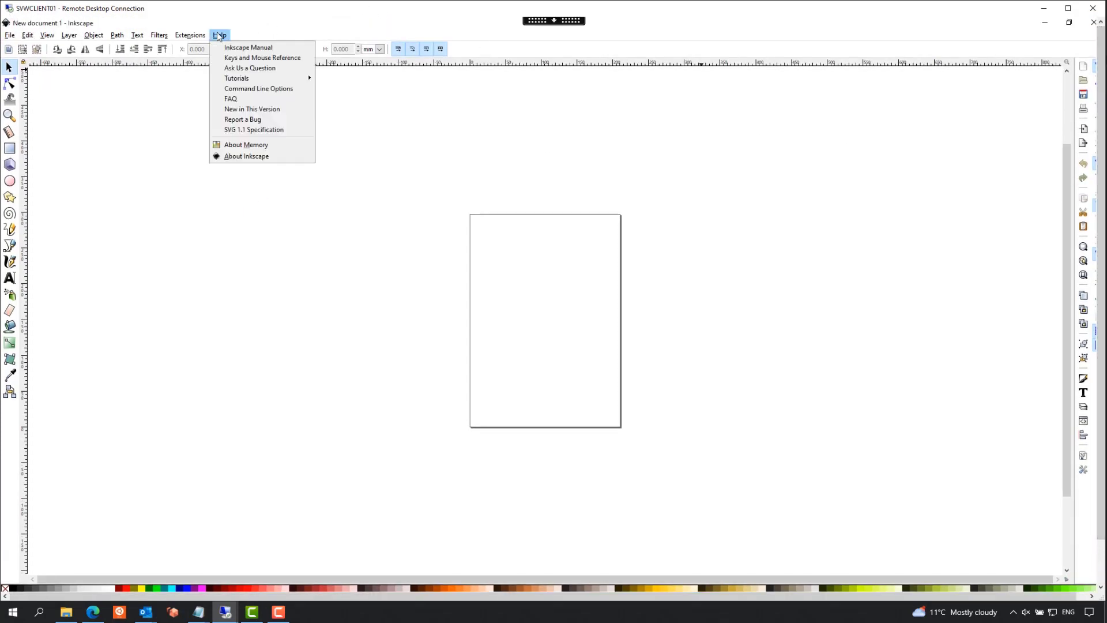
left_click(246, 156)
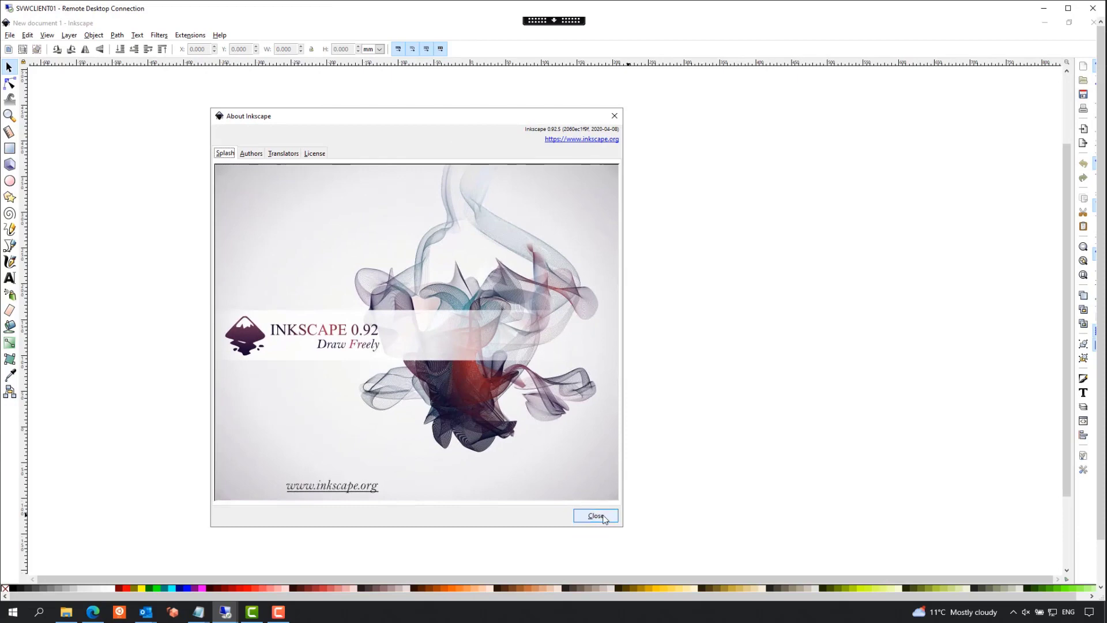
left_click(600, 516)
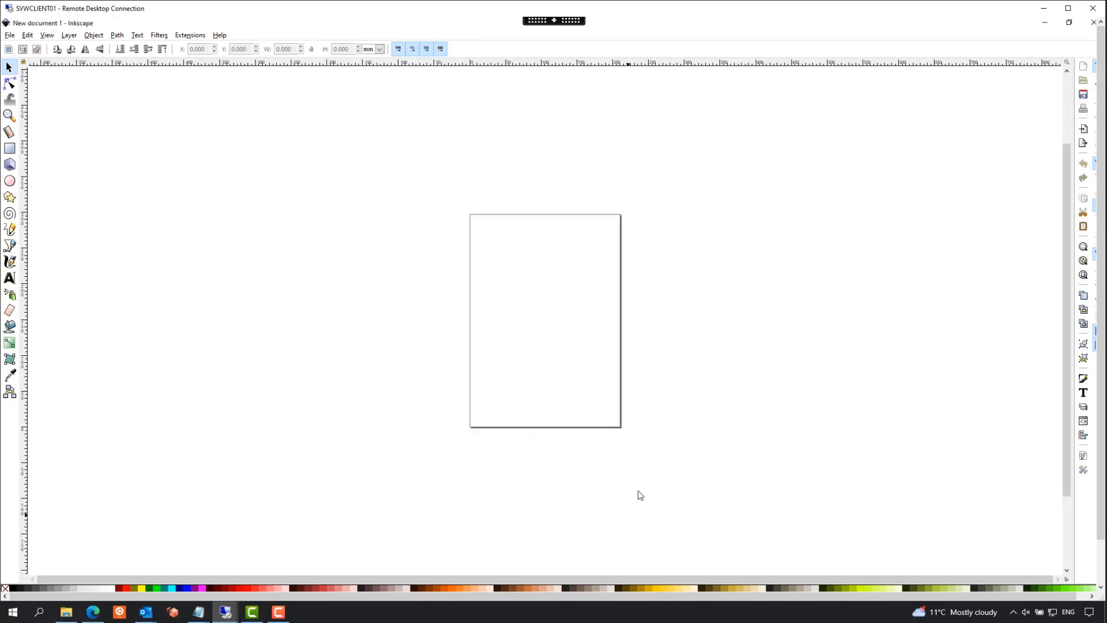
left_click(1092, 23)
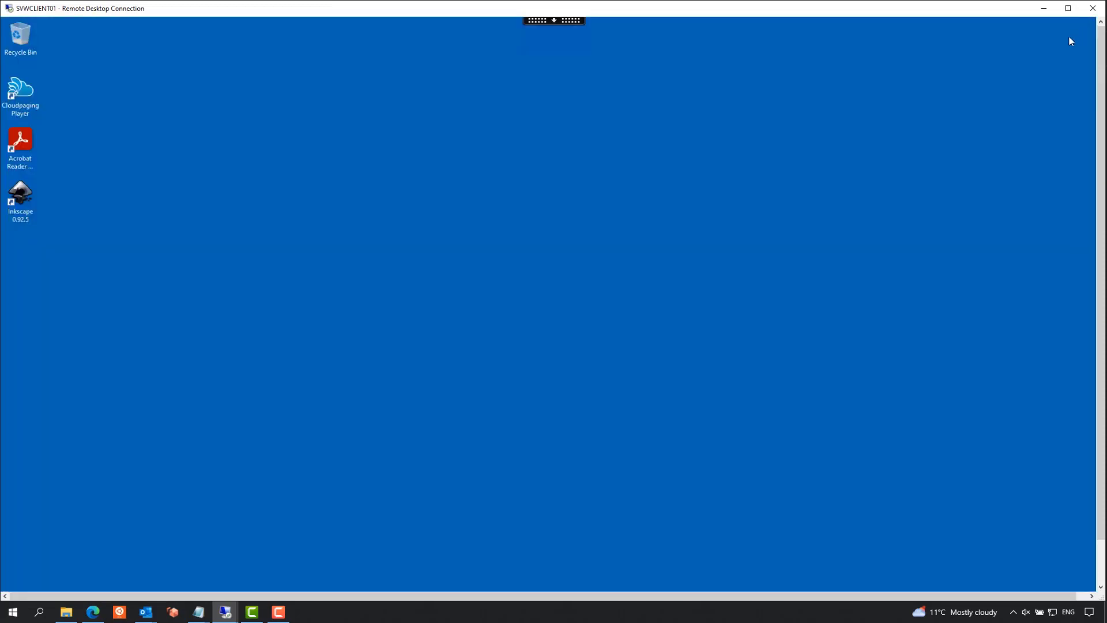
Reopen the Cloudpaging Player at the desktop's upper-left corner and arrange the Cloudpager browser window so the player's application list stays visible
double_click(29, 108)
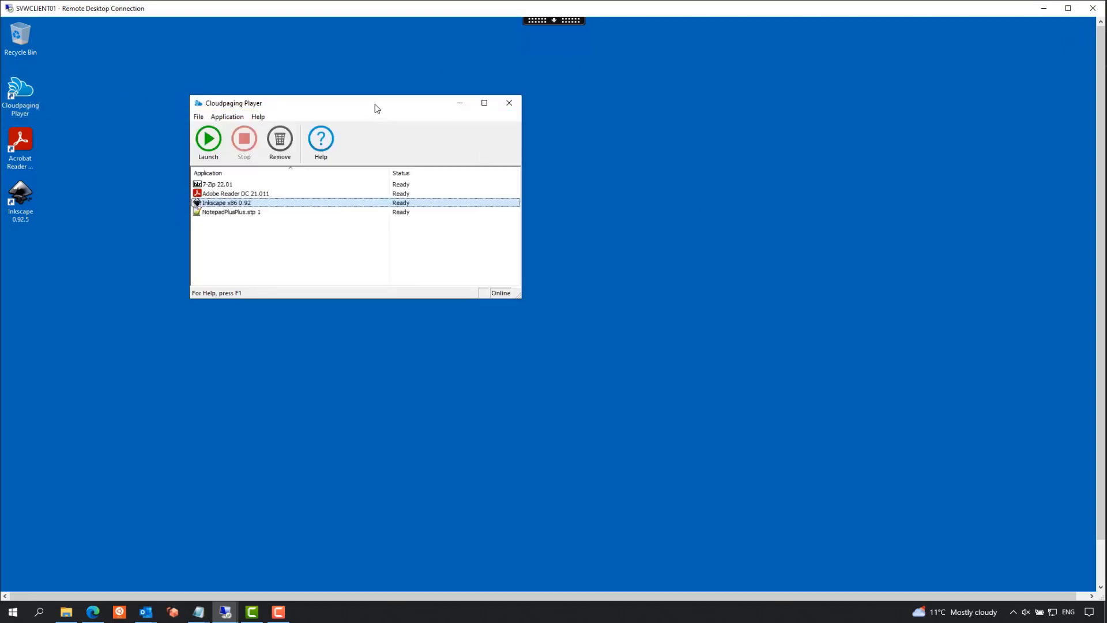
left_click_drag(298, 83, 240, 35)
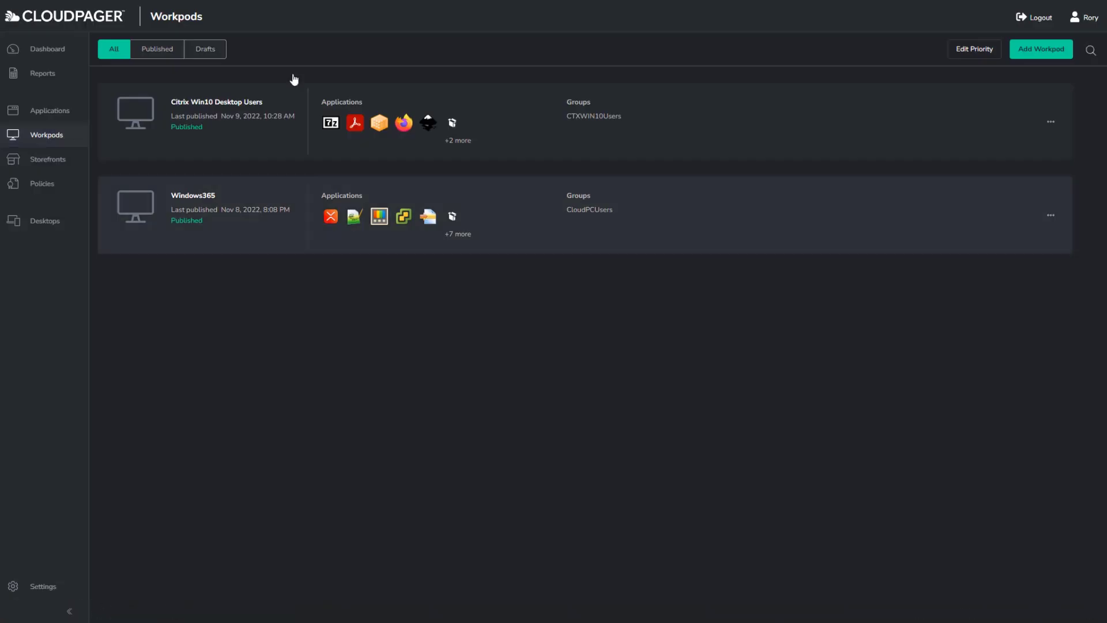
key("F11")
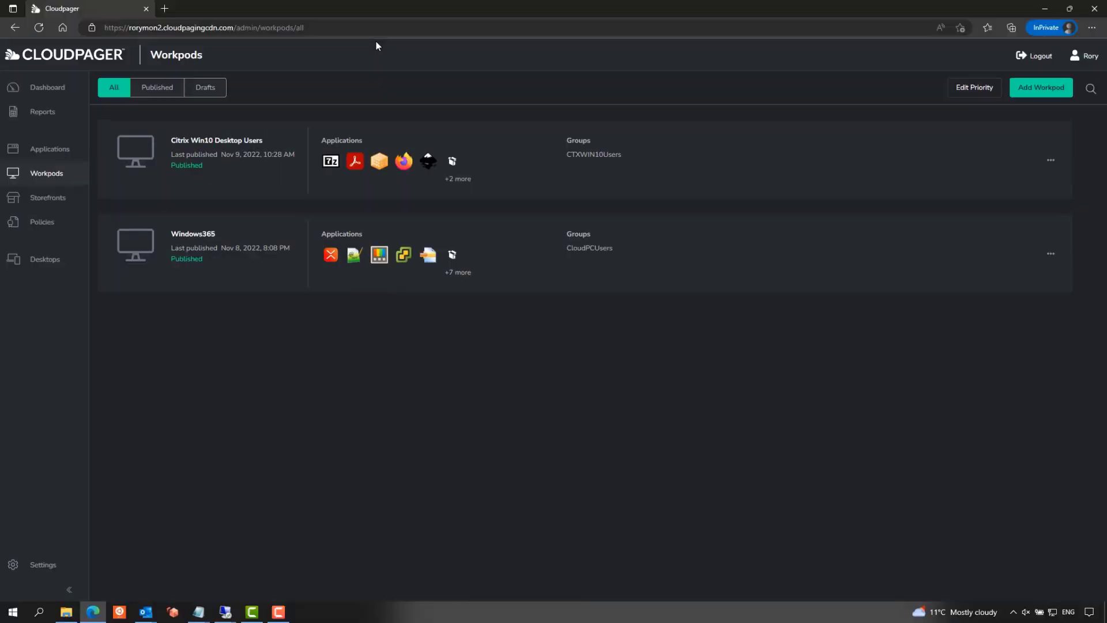
left_click_drag(280, 8, 396, 34)
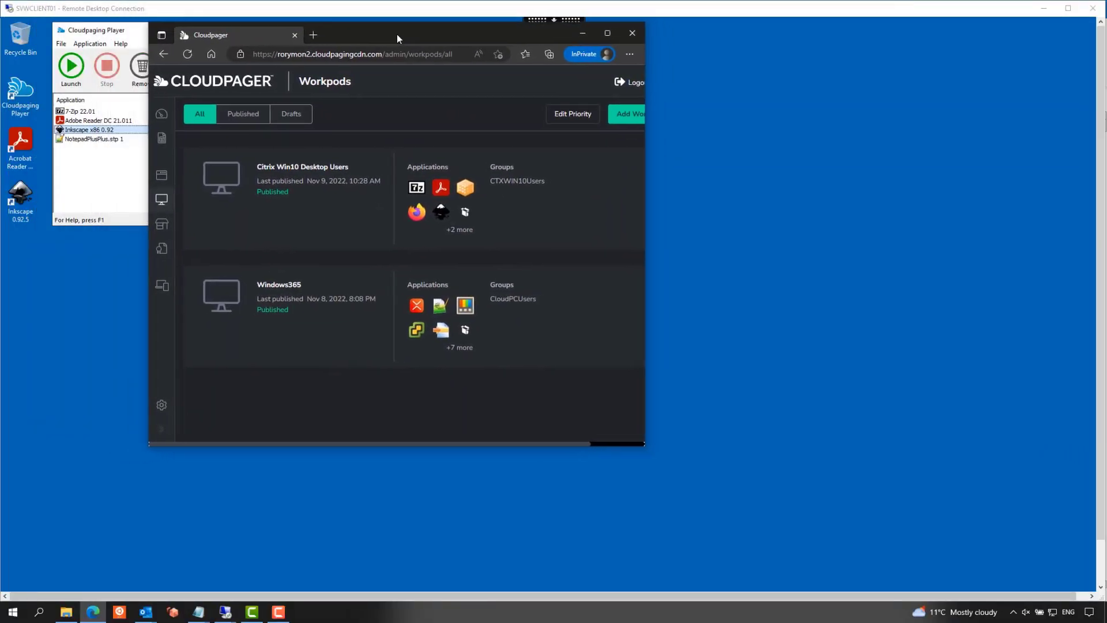
left_click_drag(644, 446, 1104, 600)
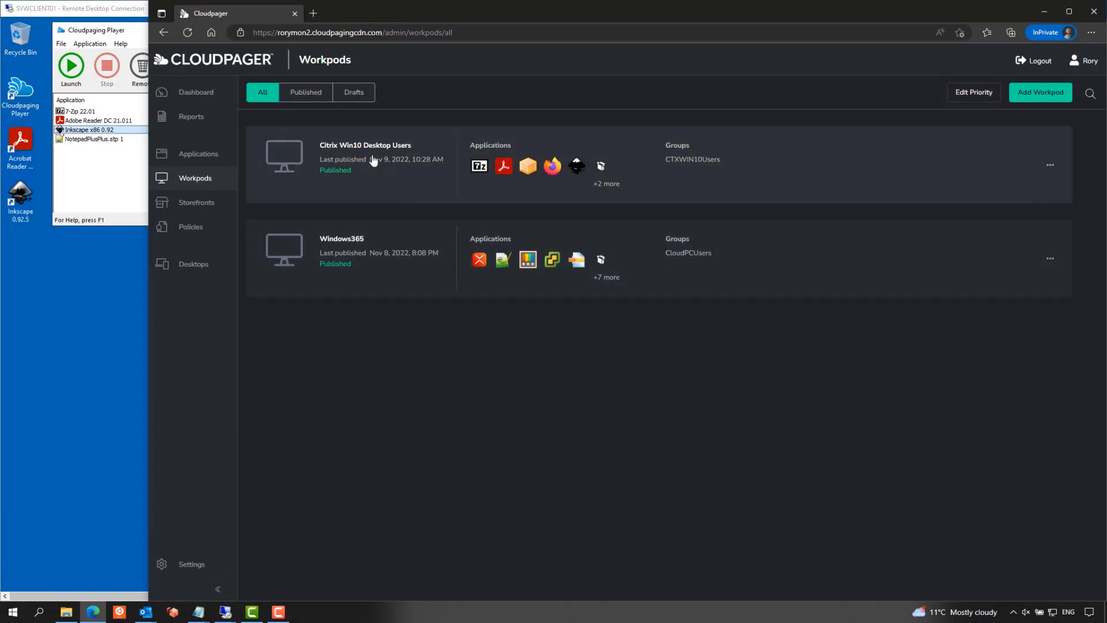
Edit the Citrix Win10 Desktop Users workpod, replacing Inkscape x86 0.92 with InkScape x64 1.1 in its applications
left_click(370, 161)
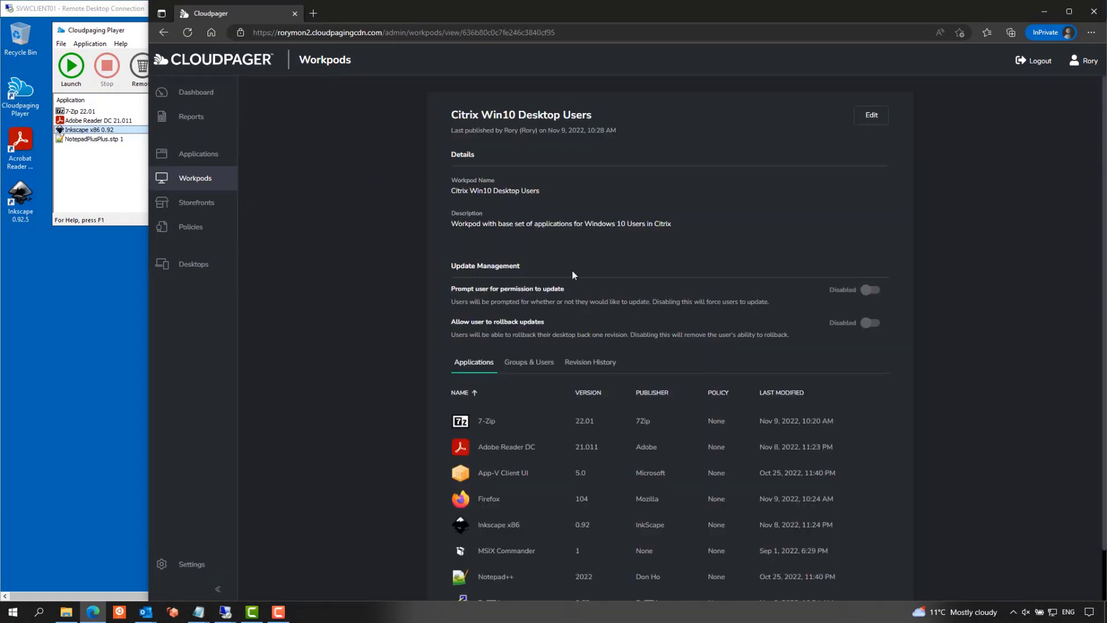
left_click(871, 114)
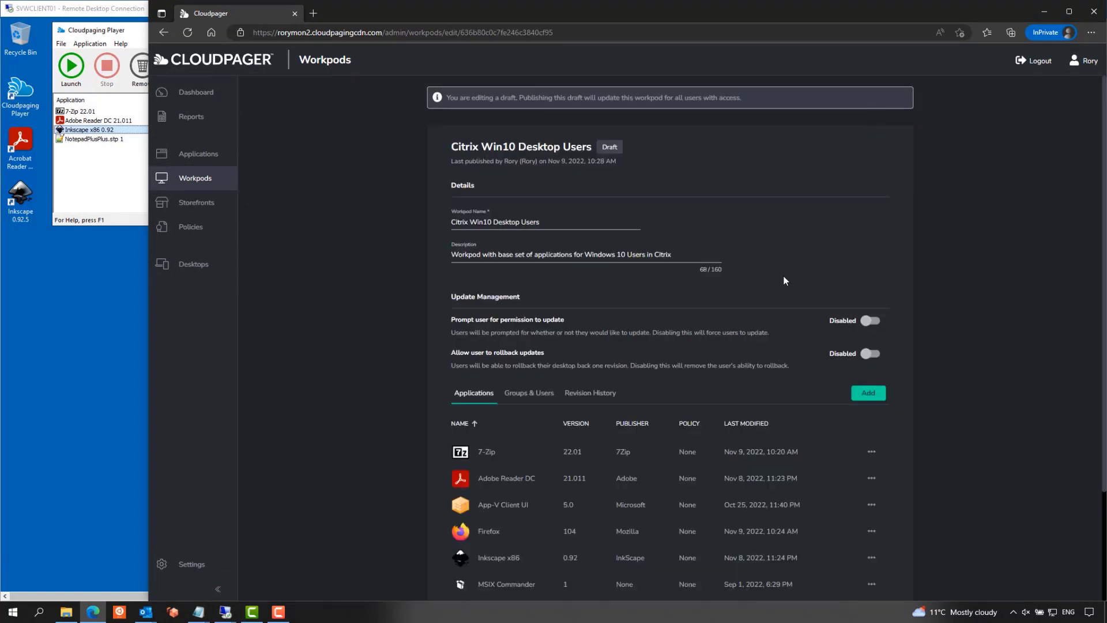
scroll(784, 280, "down", 1)
left_click(868, 314)
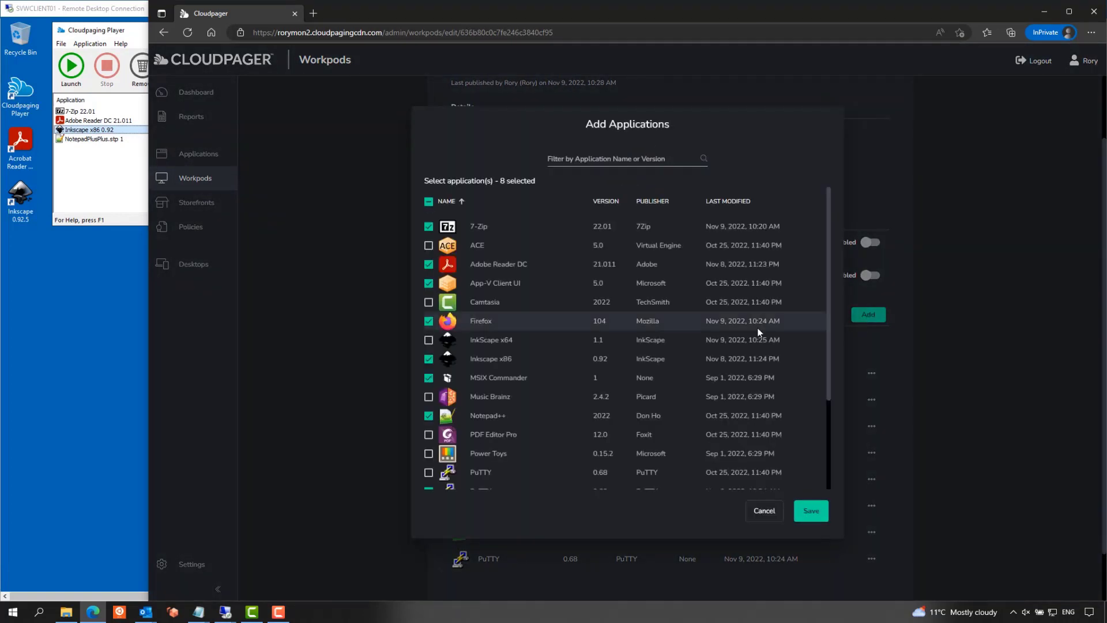
left_click(429, 359)
left_click(428, 339)
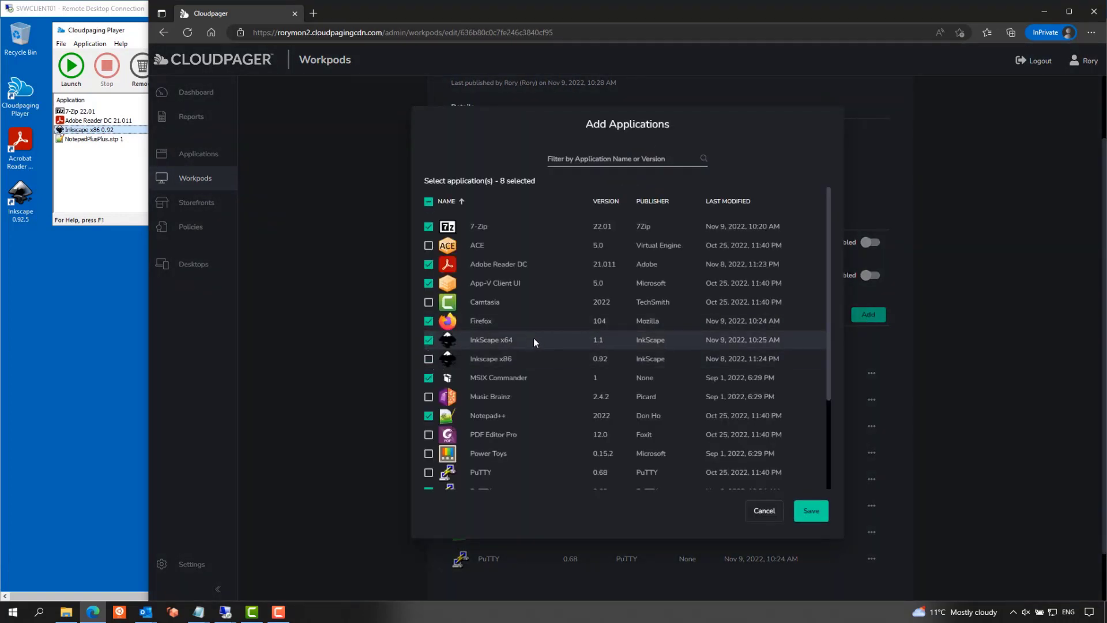
left_click(811, 511)
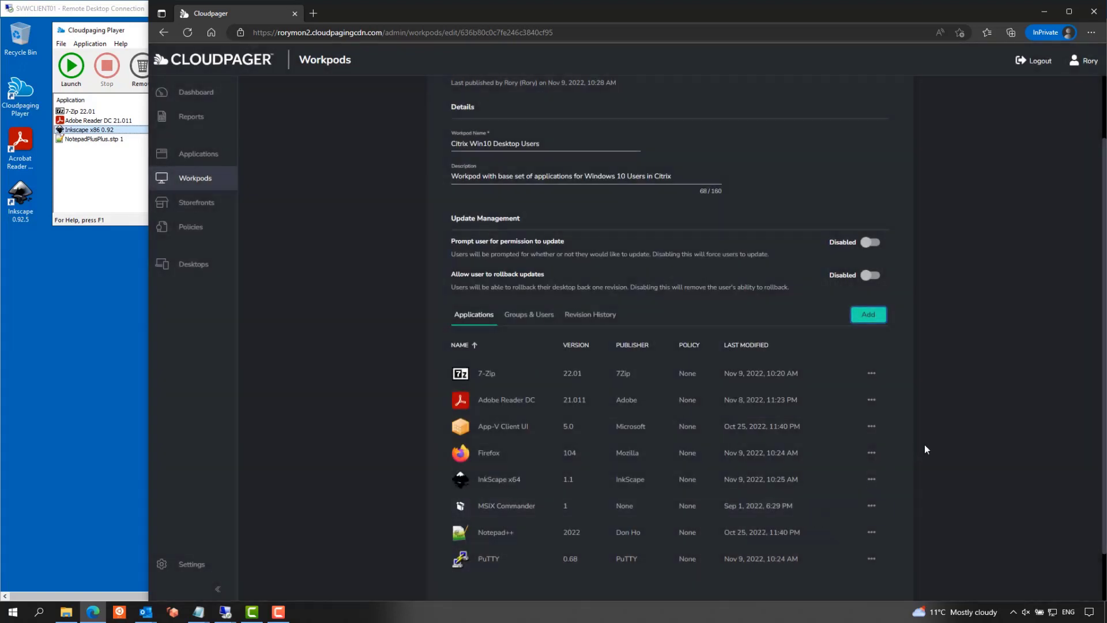
Publish the workpod with the comment "CHG0000013 - Deploy update of InkScape to 64-bit v 1.1" and return to the workpod list
scroll(925, 443, "down", 1)
left_click(890, 553)
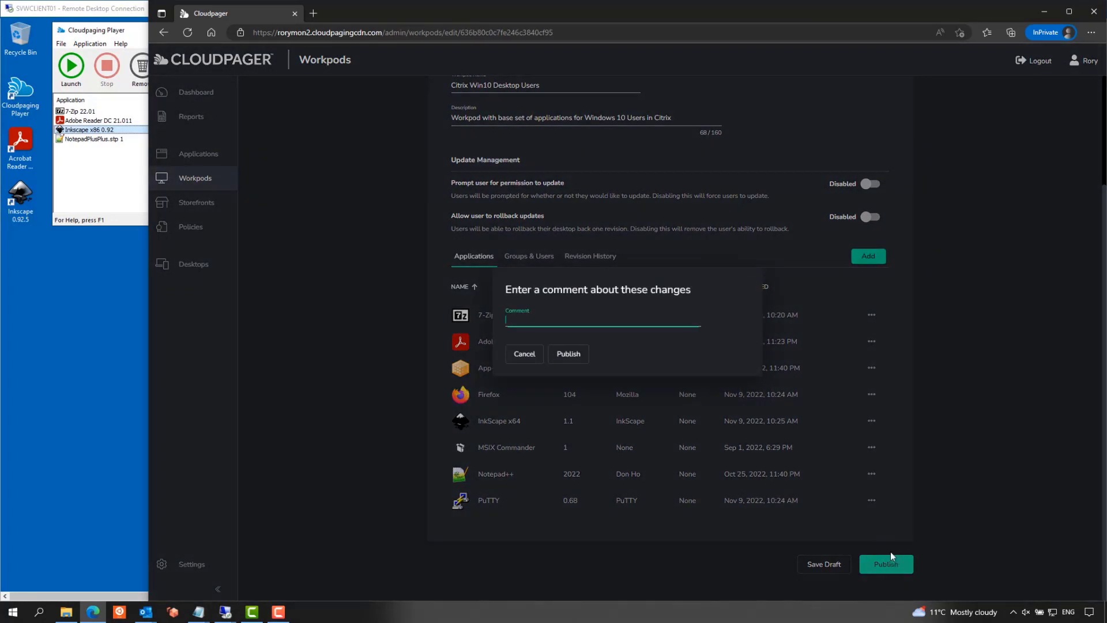
type("CHG0000013 - Deploy update of In")
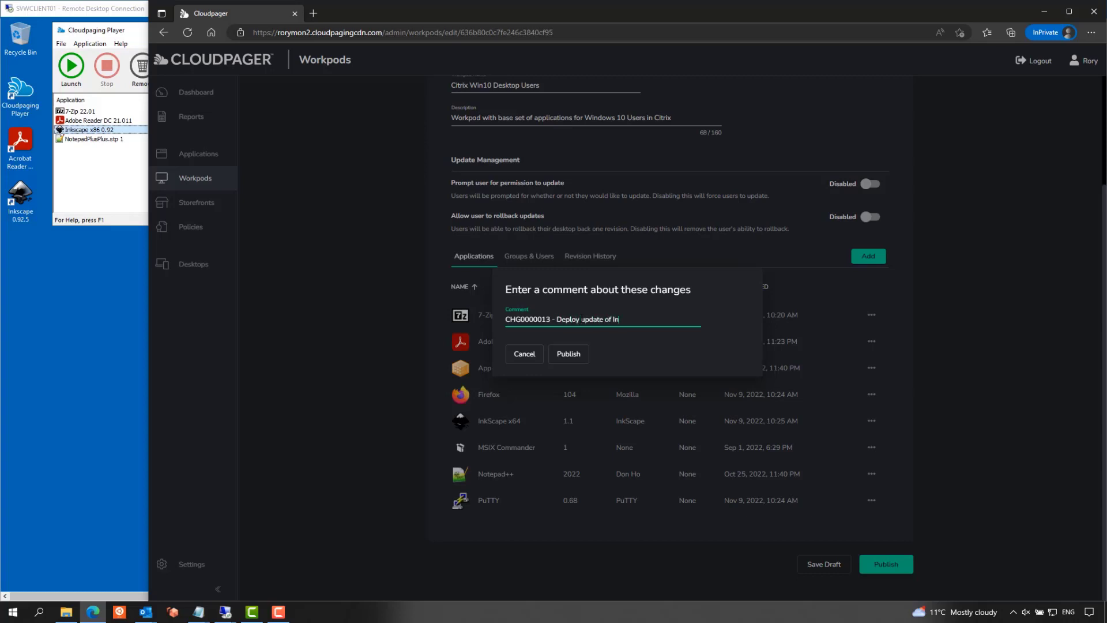
type("kScape to 64-bit ")
type("app")
left_click(570, 354)
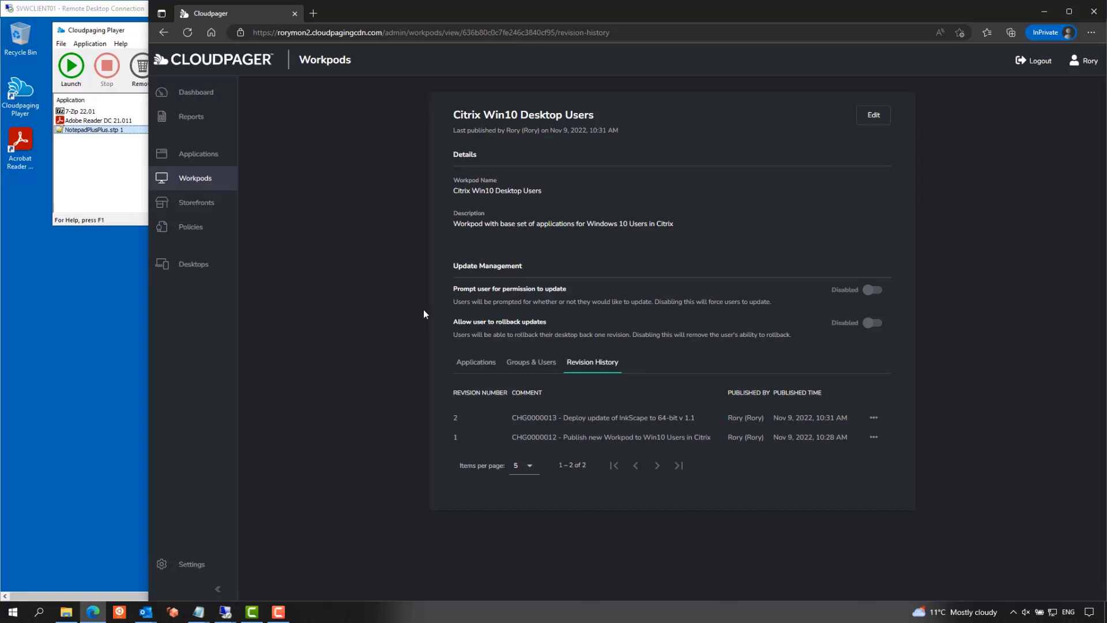
left_click(196, 180)
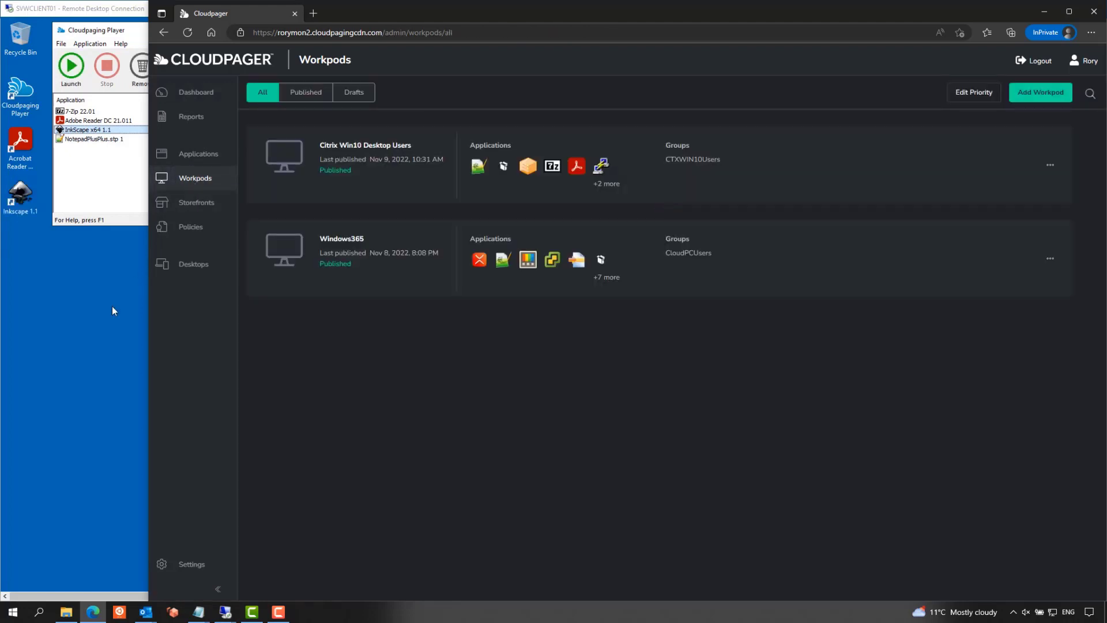
Launch Inkscape 1.1 in the remote desktop session with a new document, check its version information, and quit Inkscape
left_click(116, 13)
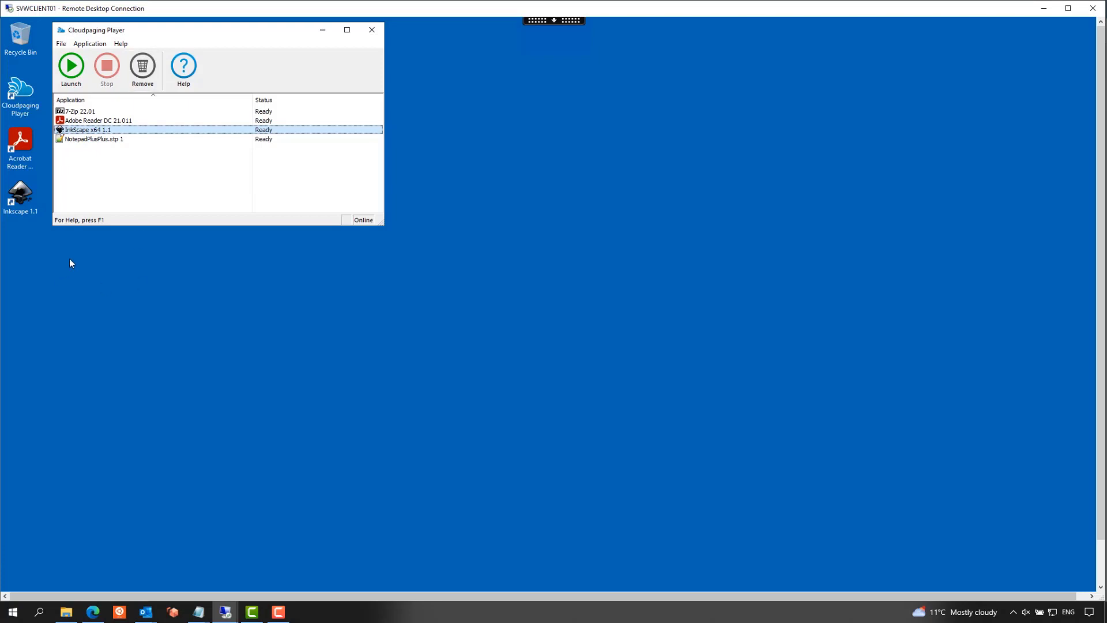
double_click(26, 193)
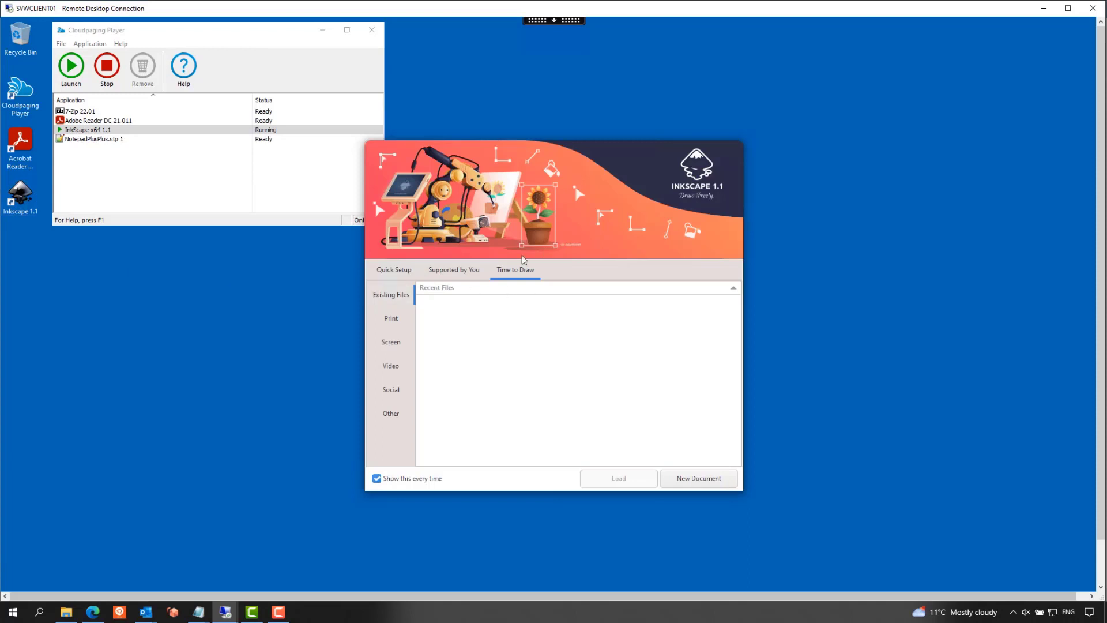
left_click(699, 478)
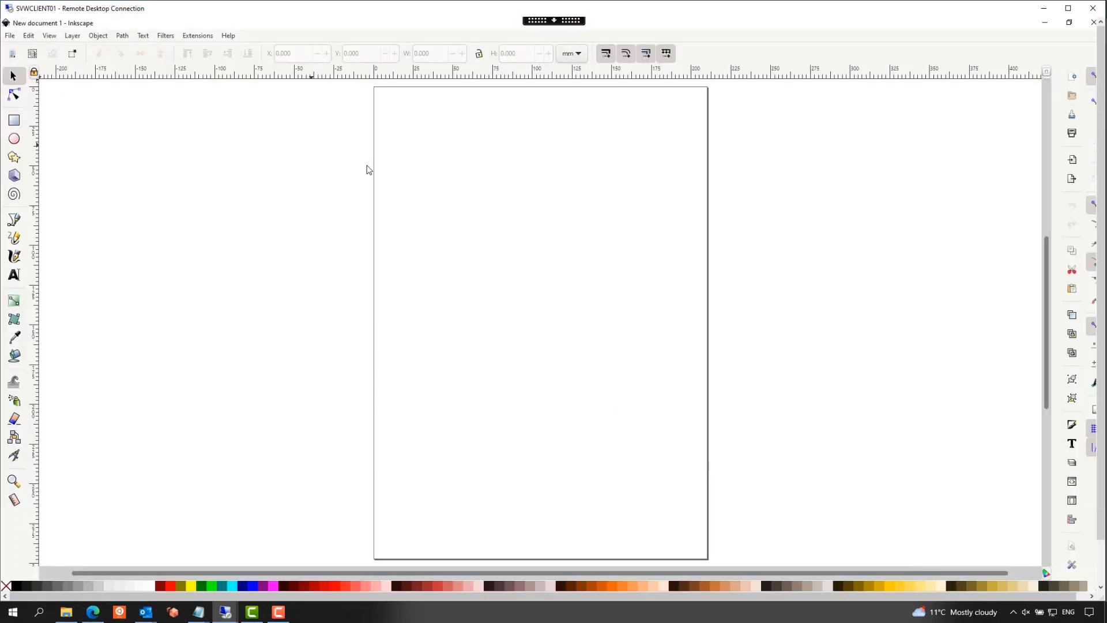
left_click(229, 36)
left_click(264, 191)
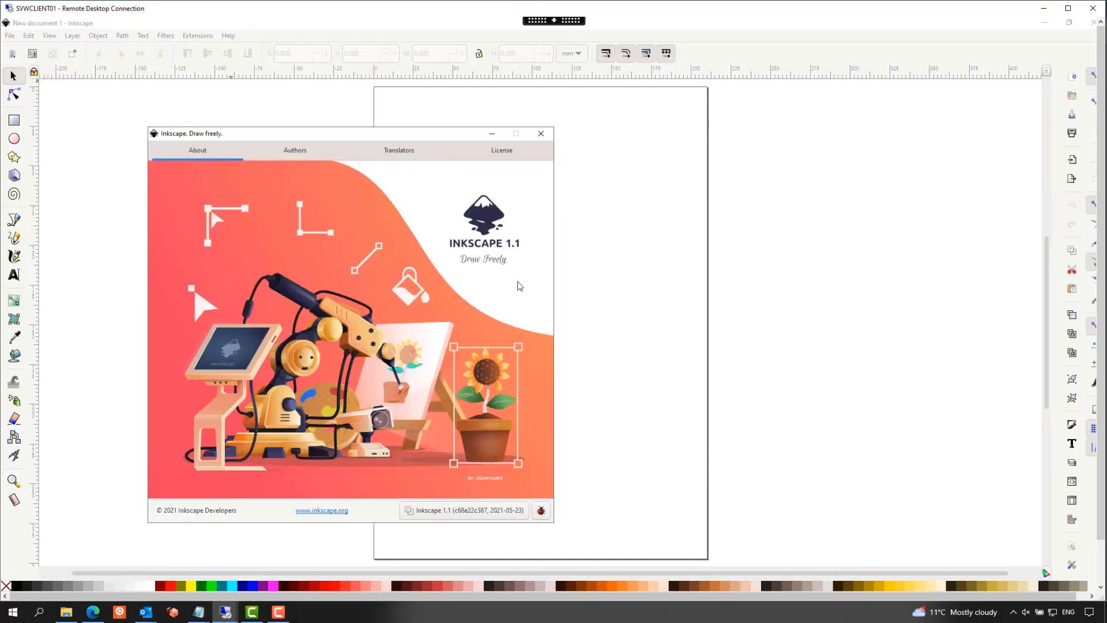
left_click(541, 133)
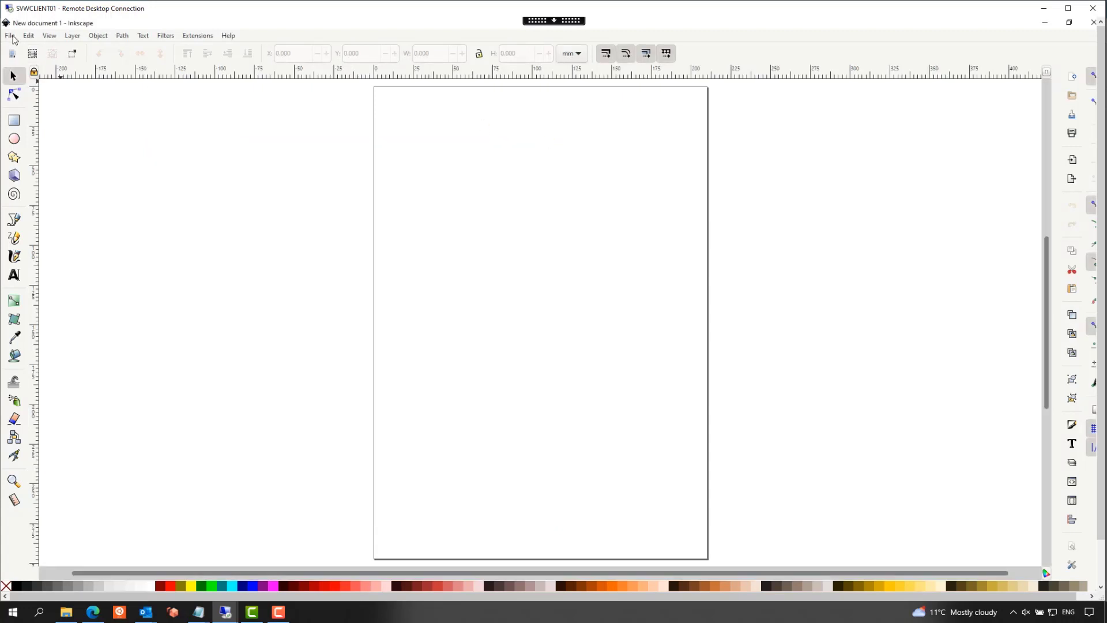
left_click(10, 36)
left_click(48, 246)
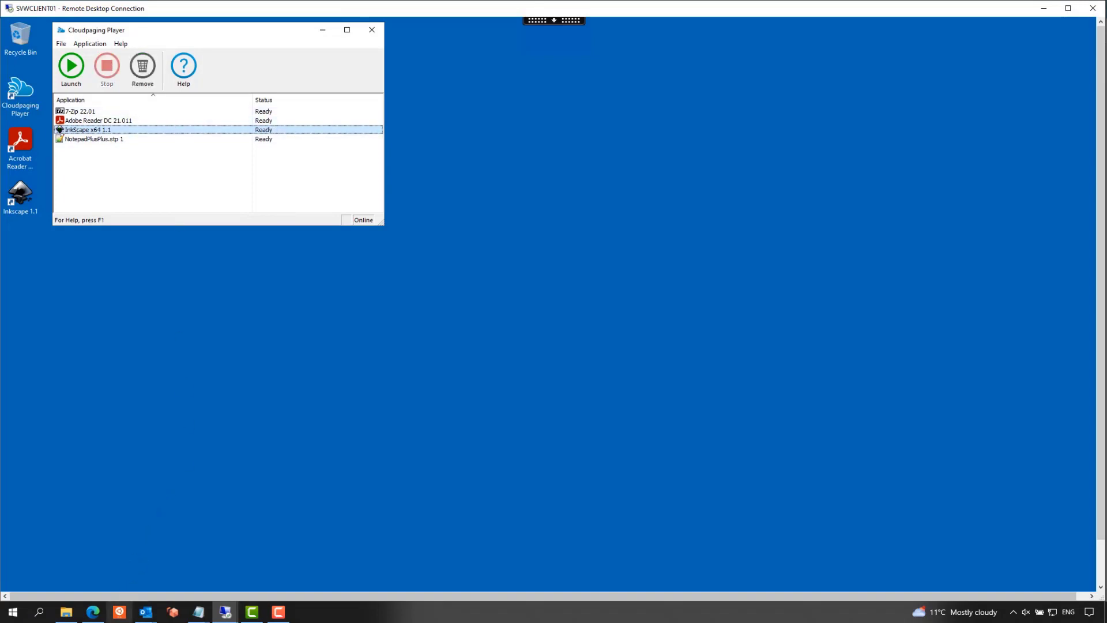
Switch back to Cloudpager and compare revisions 1 and 2 in the Citrix Win10 Desktop Users workpod's revision history
left_click(92, 611)
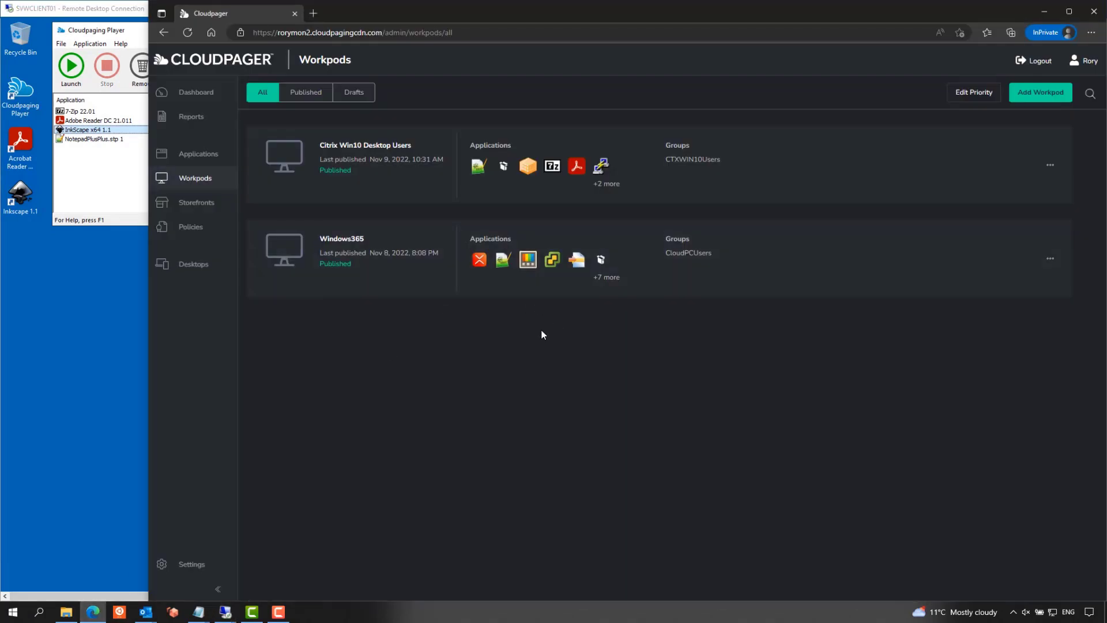
left_click(408, 165)
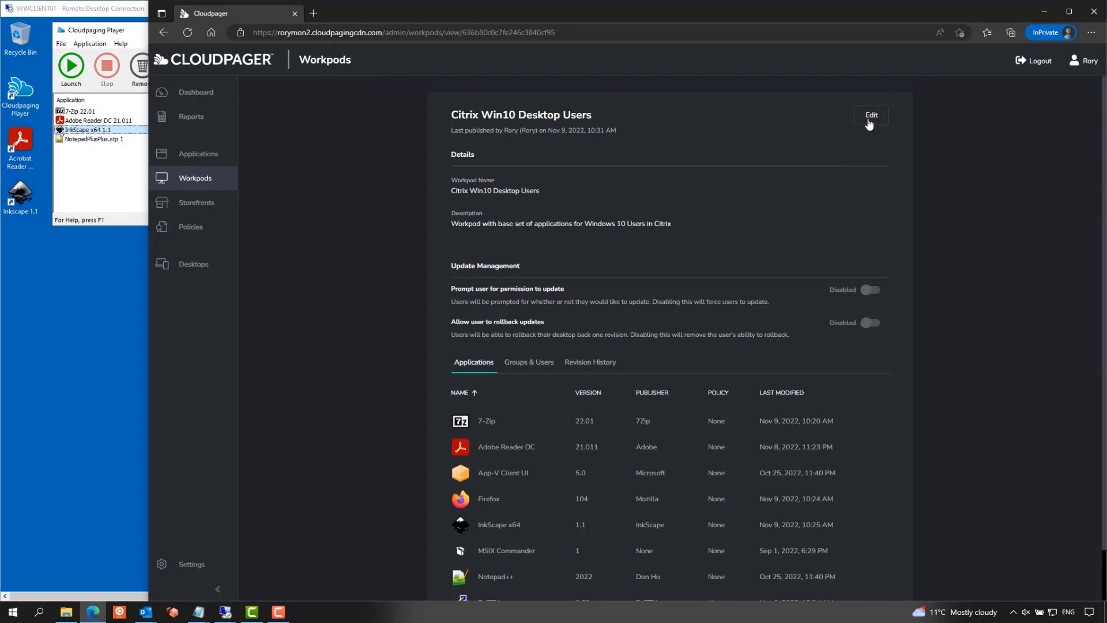
left_click(869, 118)
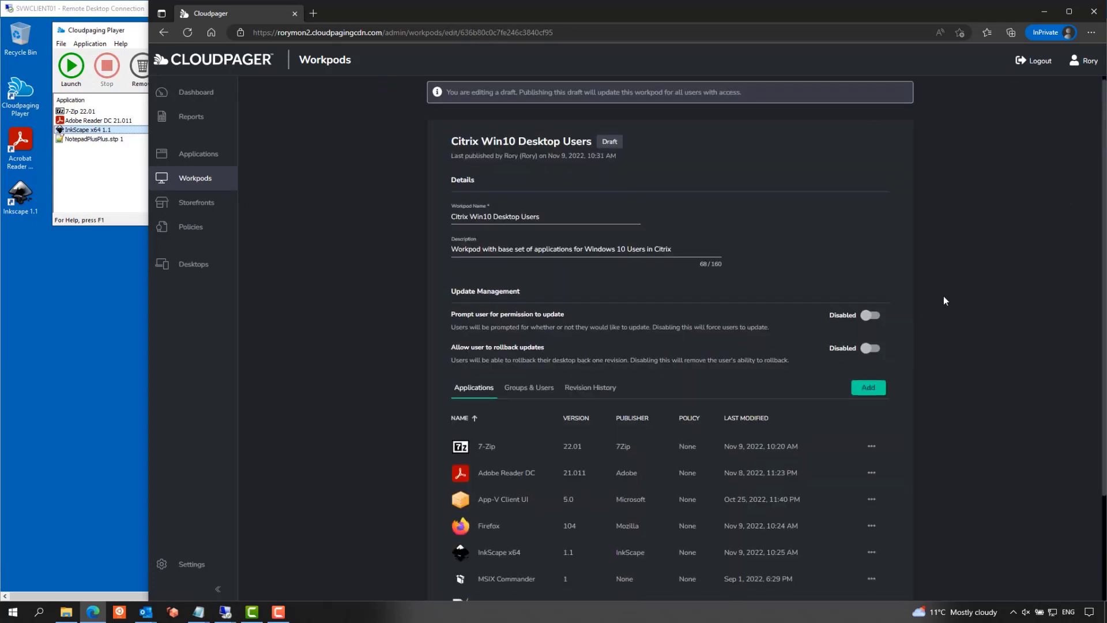
scroll(943, 296, "down", 1)
left_click(594, 318)
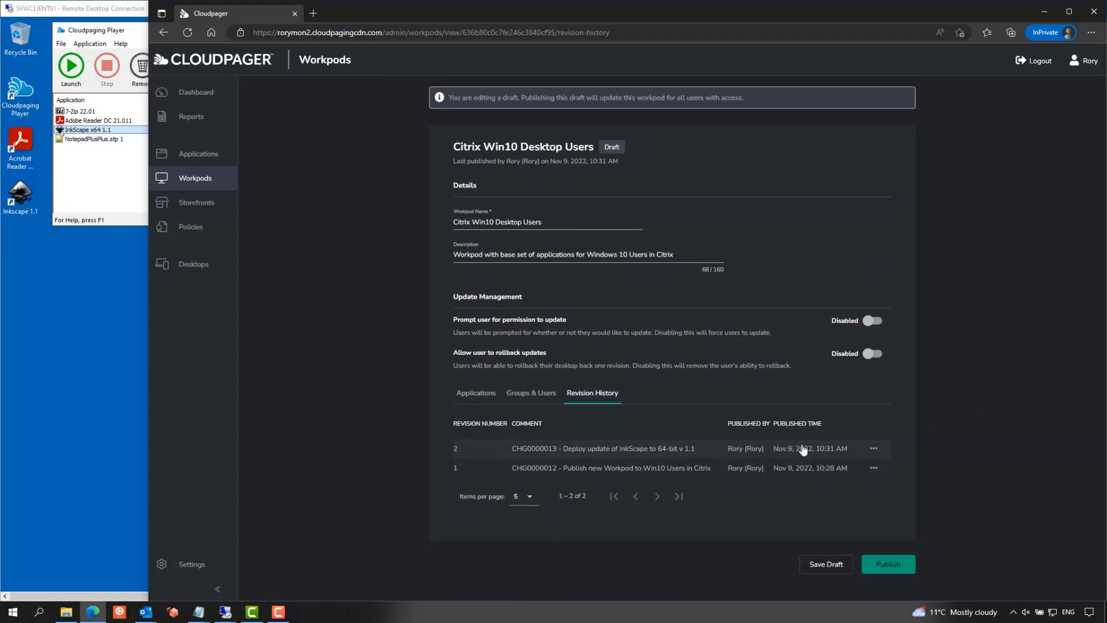
left_click(639, 475)
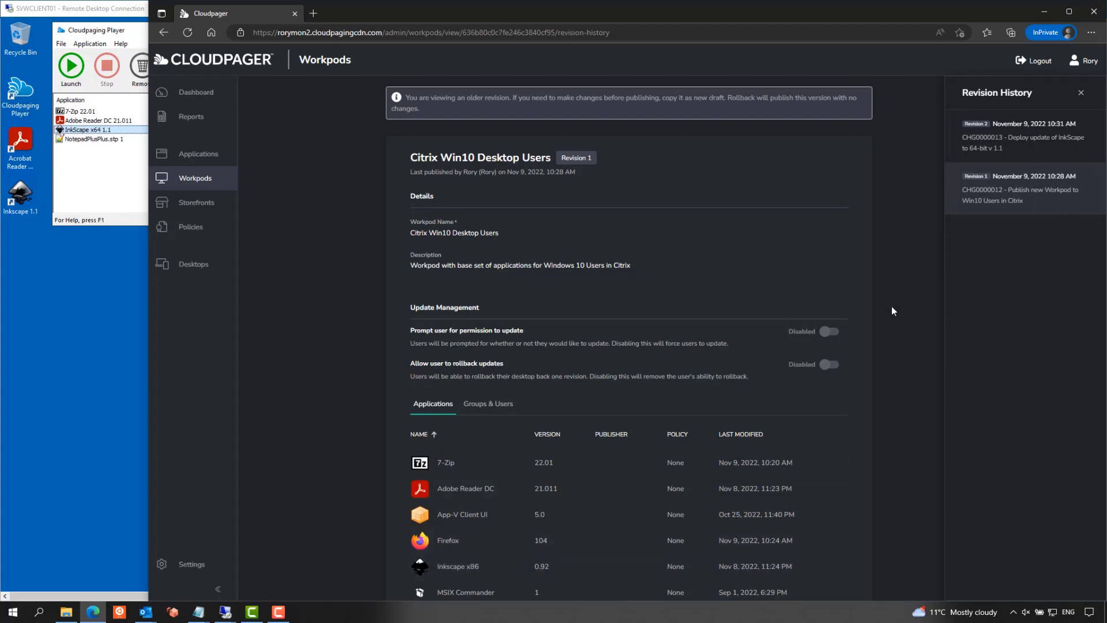
left_click(1008, 142)
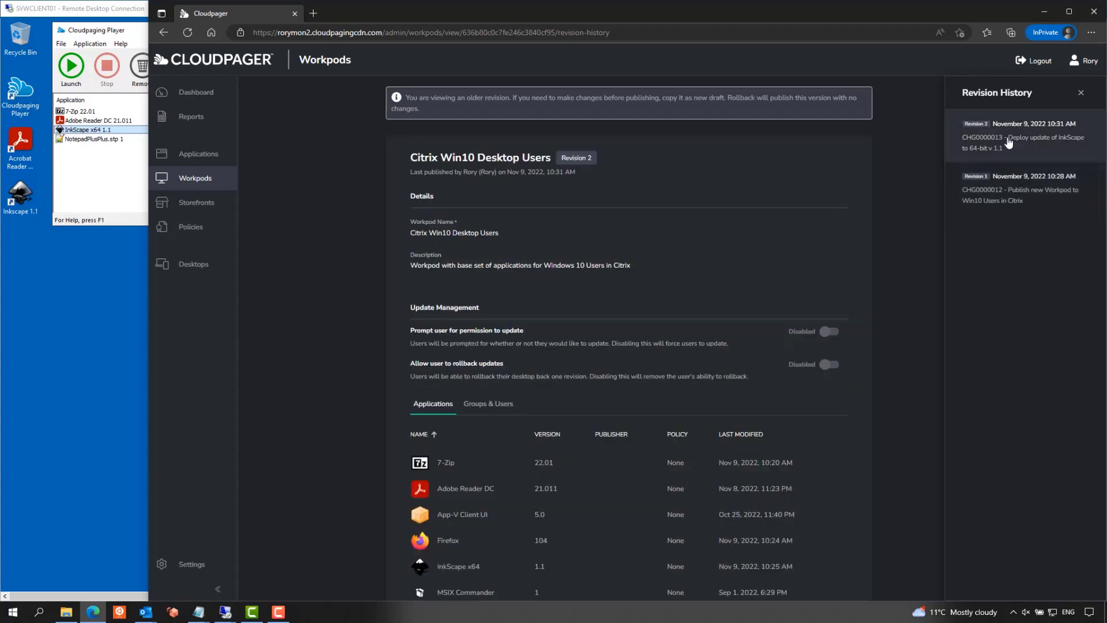
Roll the Citrix Win10 Desktop Users workpod back to revision 1
left_click(1009, 188)
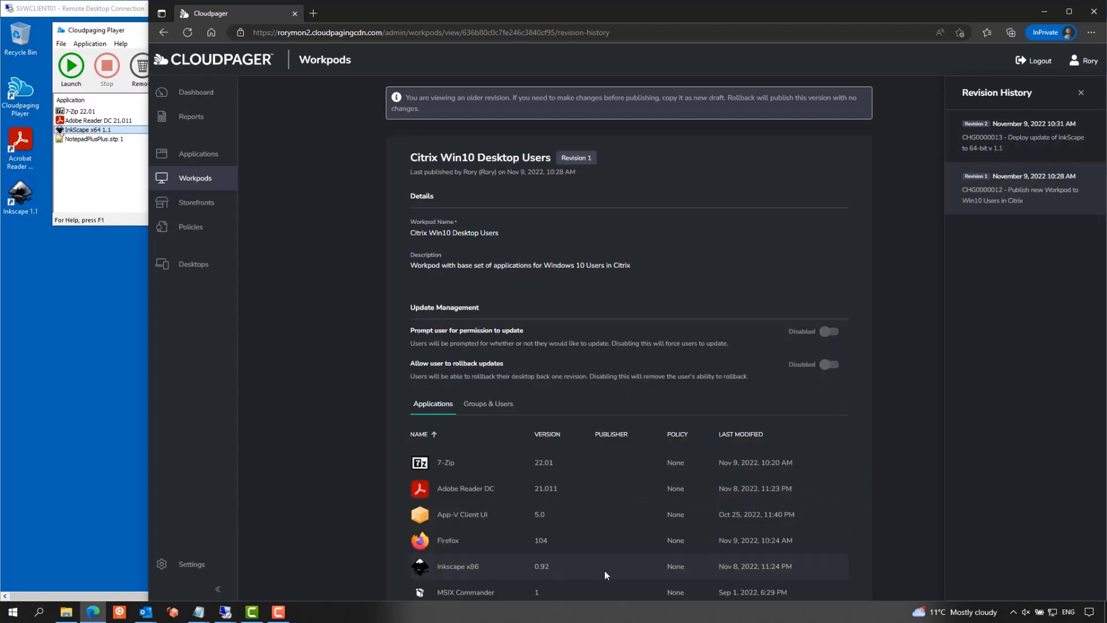
scroll(788, 510, "down", 2)
scroll(788, 510, "down", 2)
left_click(758, 564)
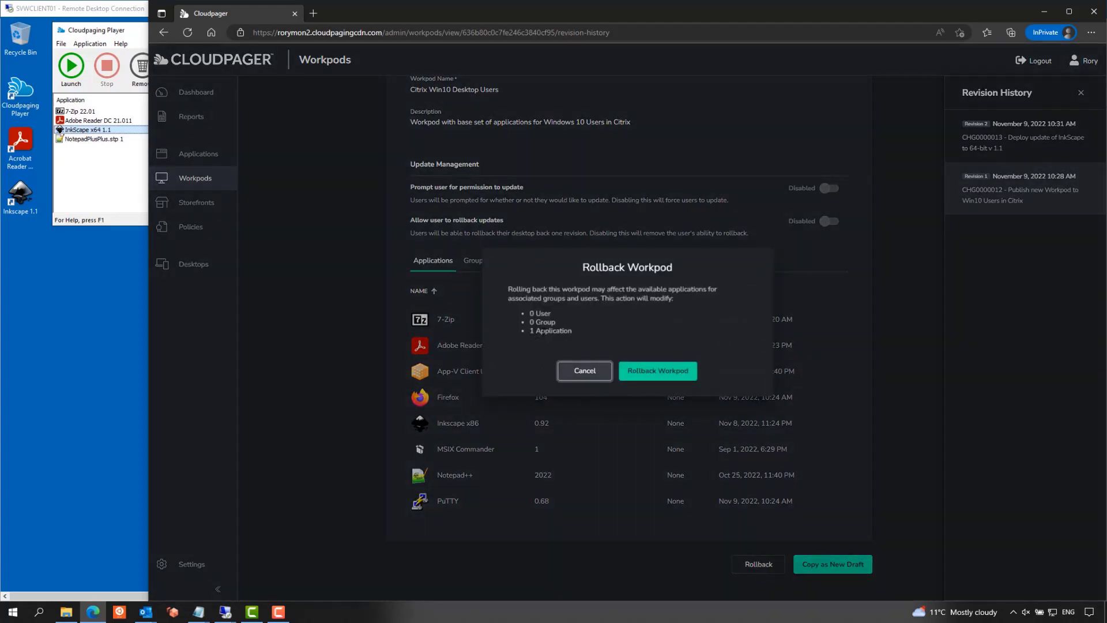
left_click(649, 377)
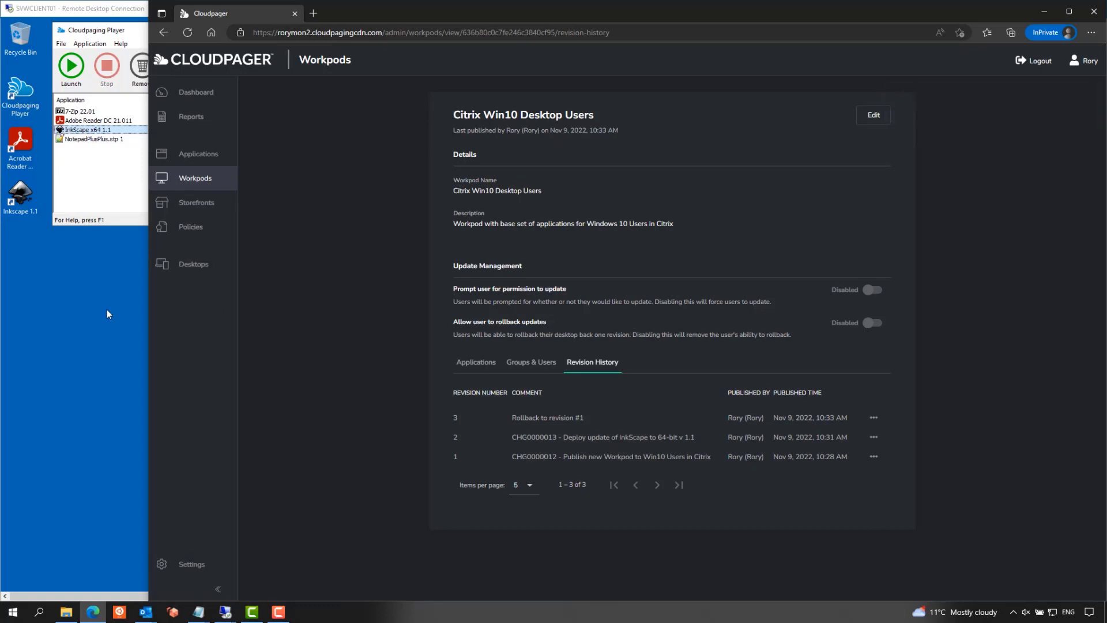
Launch Inkscape 0.92.5 in the remote desktop session to check its version information after the rollback, quitting Inkscape when done
left_click(121, 13)
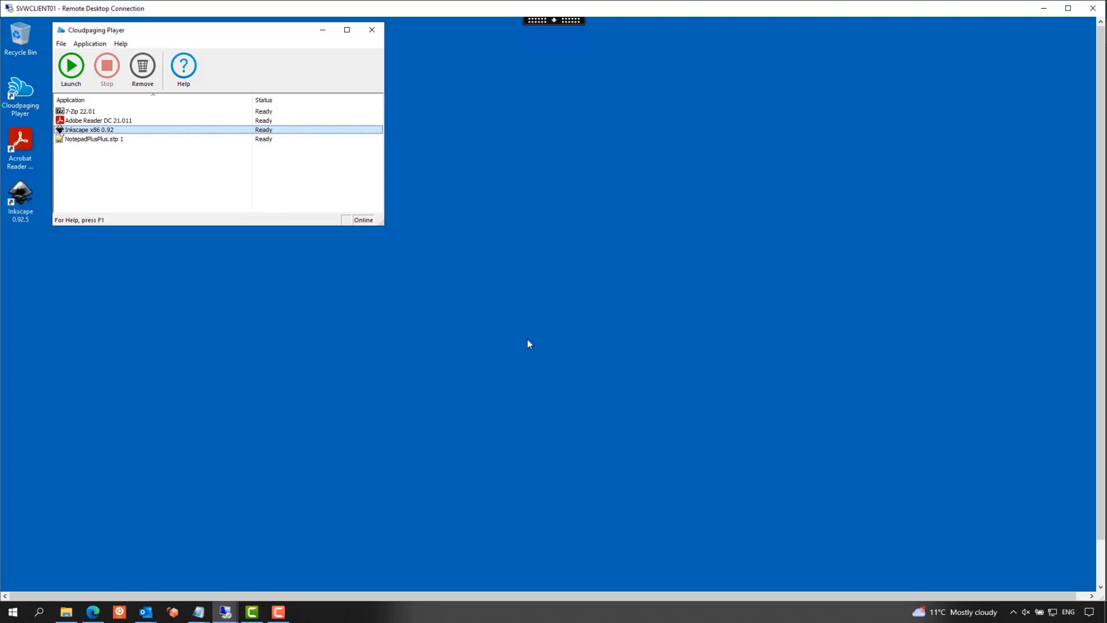
left_click(29, 200)
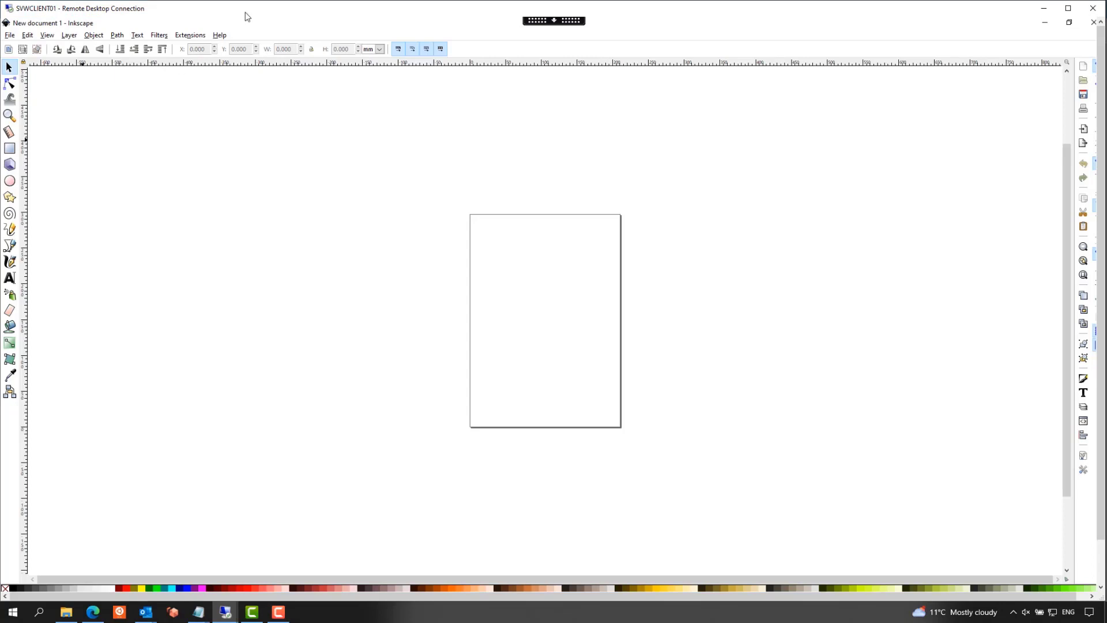
left_click(219, 34)
left_click(249, 156)
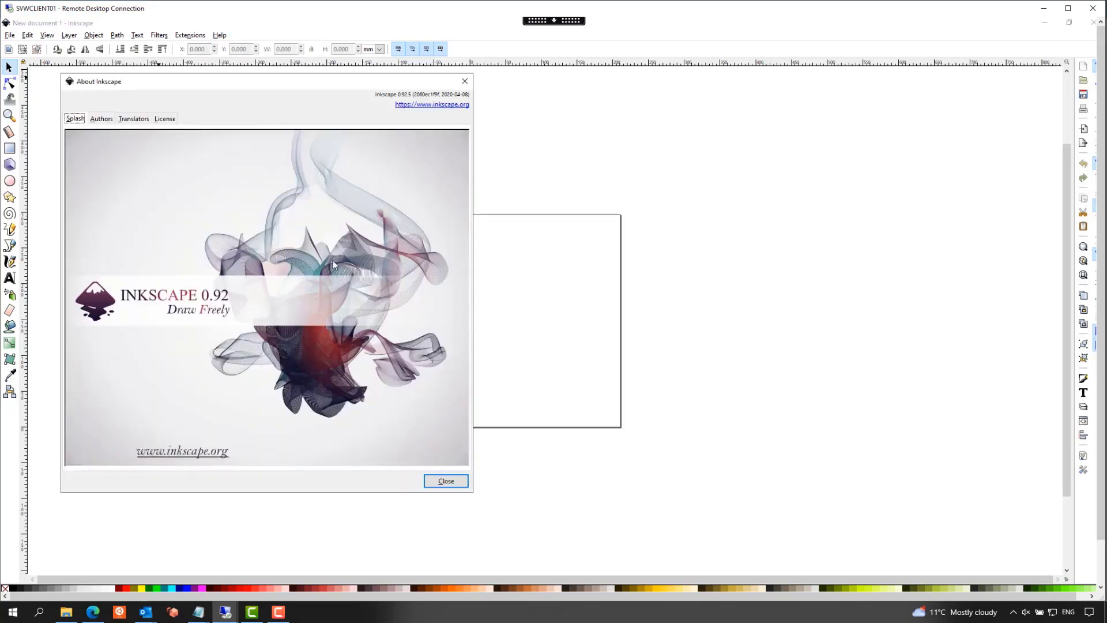
left_click(448, 482)
left_click(11, 35)
left_click(41, 236)
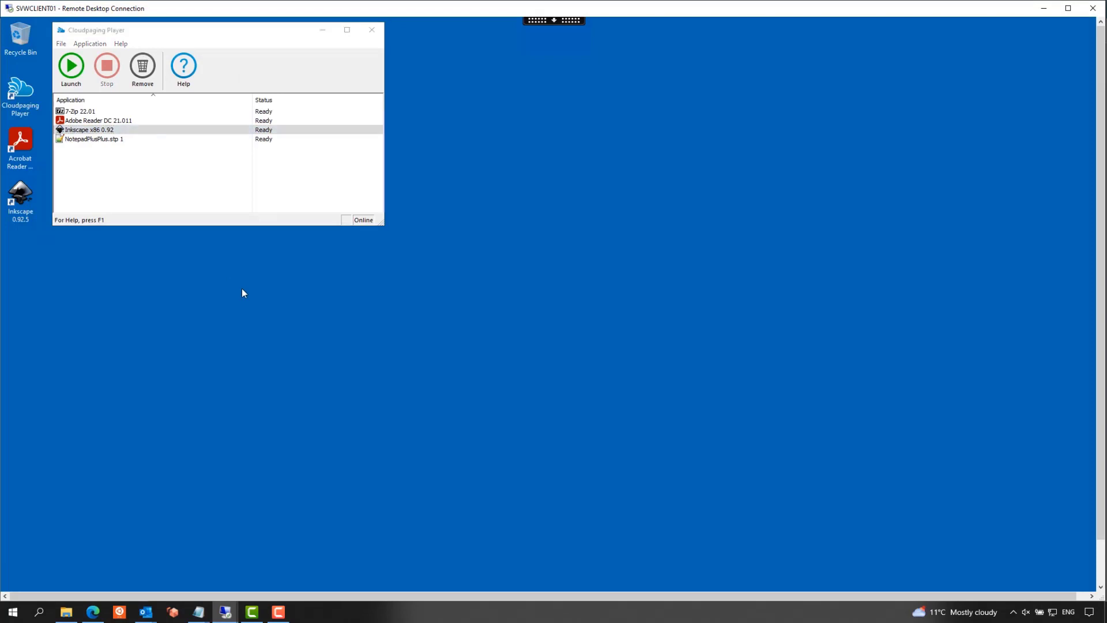
Switch back to Cloudpager, maximize the browser window and open the Policies page
left_click(93, 611)
left_click(1069, 12)
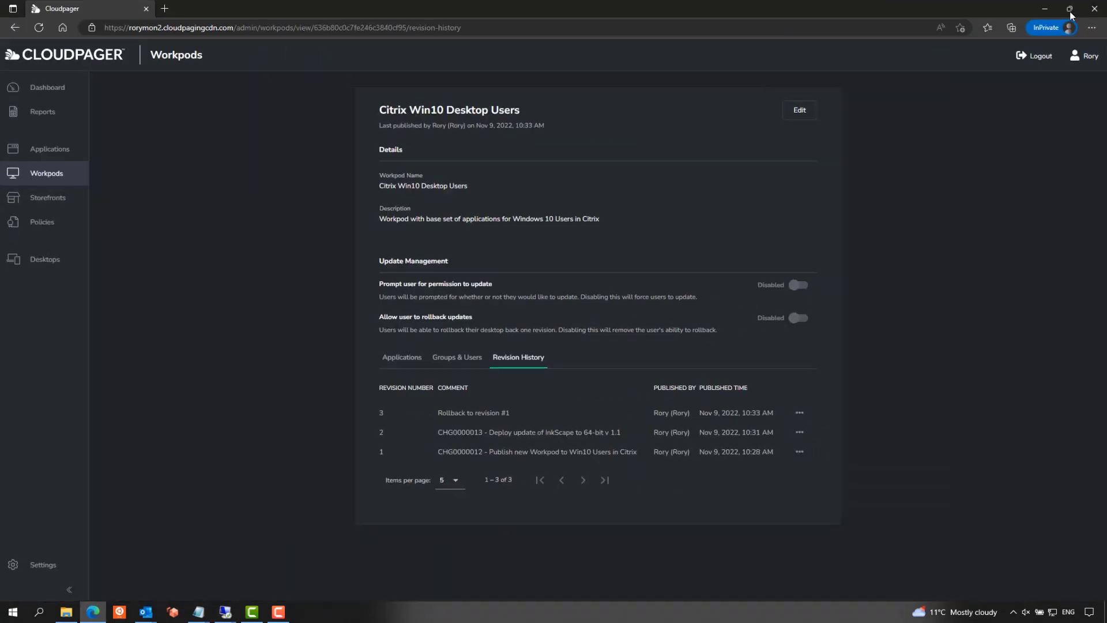
left_click(48, 229)
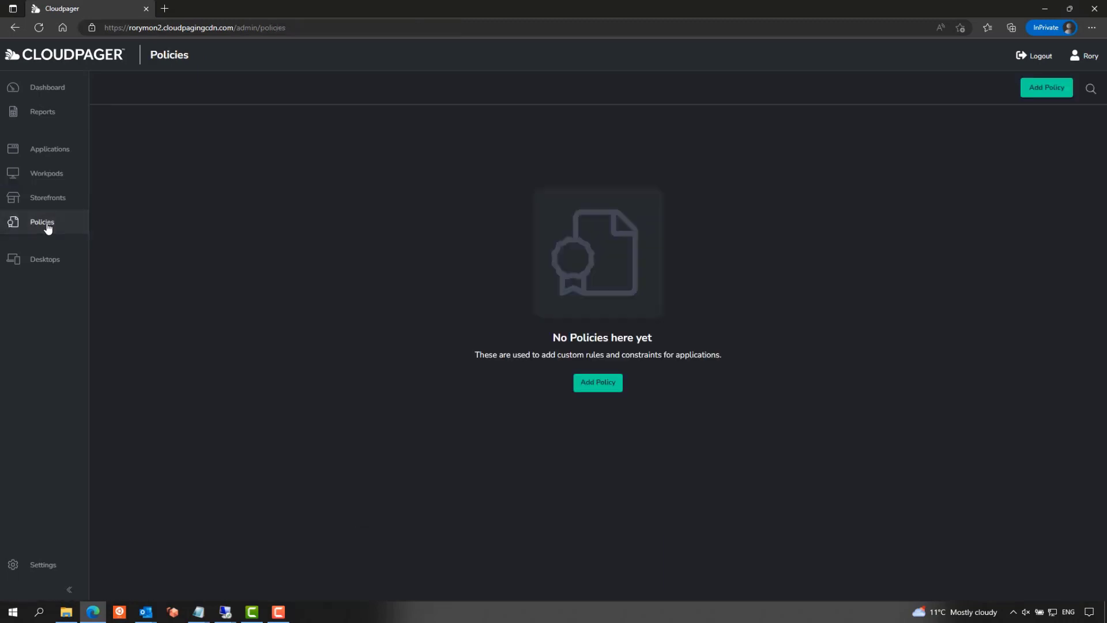
Start a new policy in full-screen view and apply it to the Camtasia 2022 application
left_click(612, 392)
key("F11")
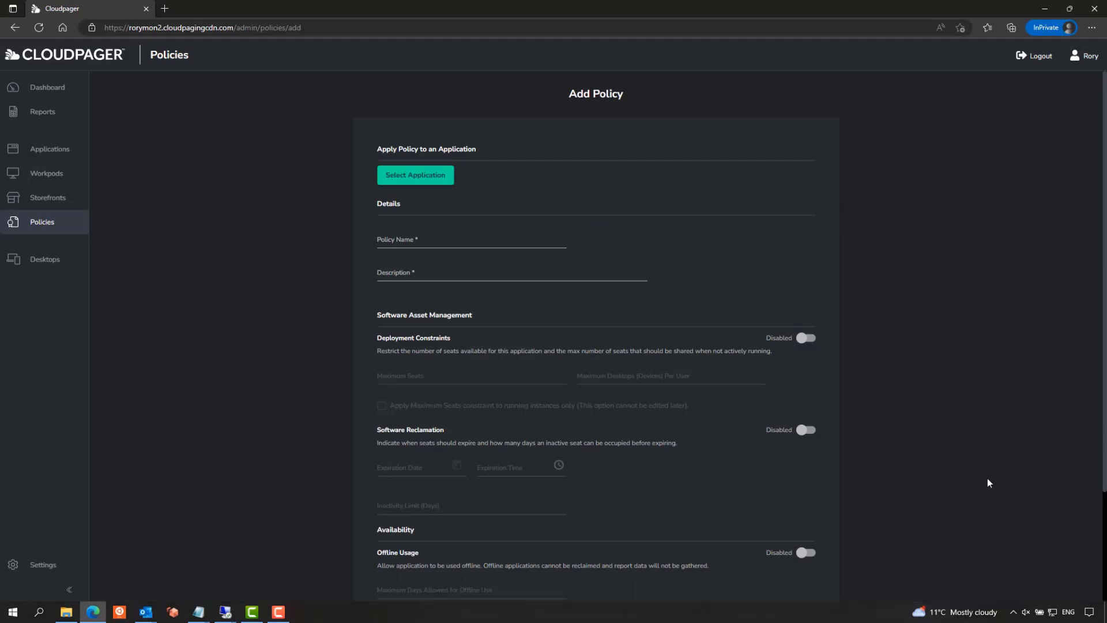
left_click(427, 144)
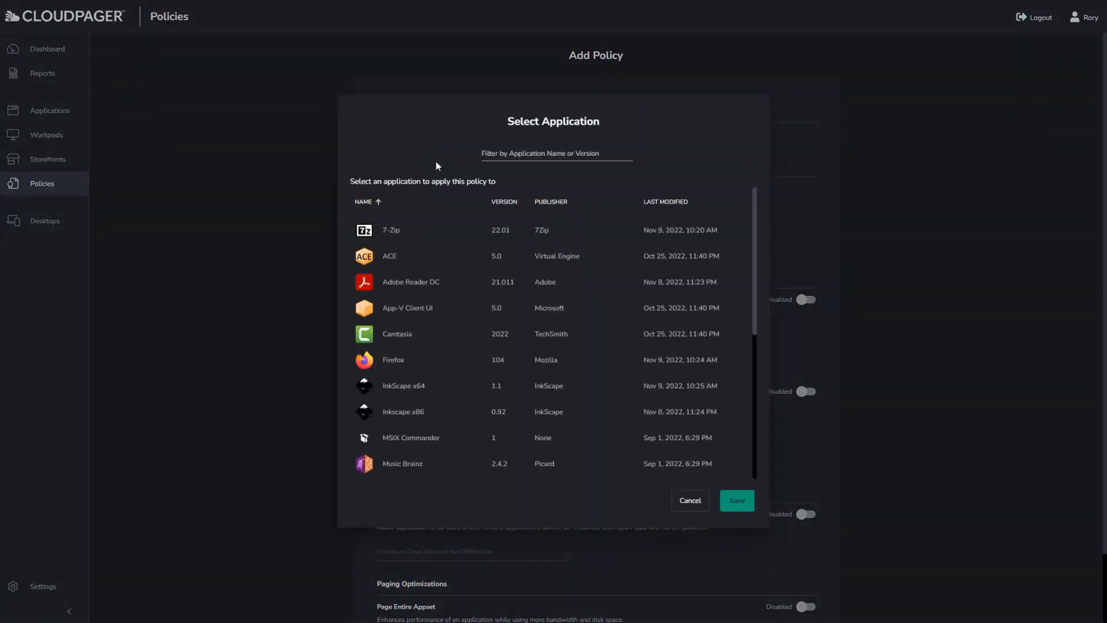
left_click(409, 337)
left_click(744, 507)
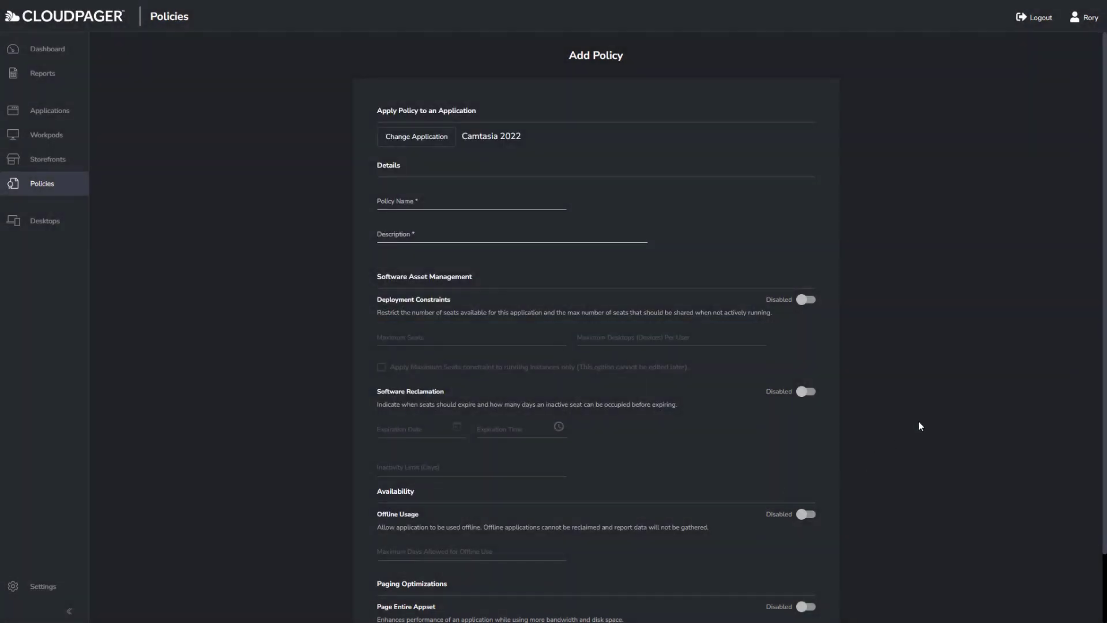
Name the policy RestrictCamtasiaInstances and describe it as "Policy to complete with TechSmith Licensing"
left_click(484, 205)
type("Res")
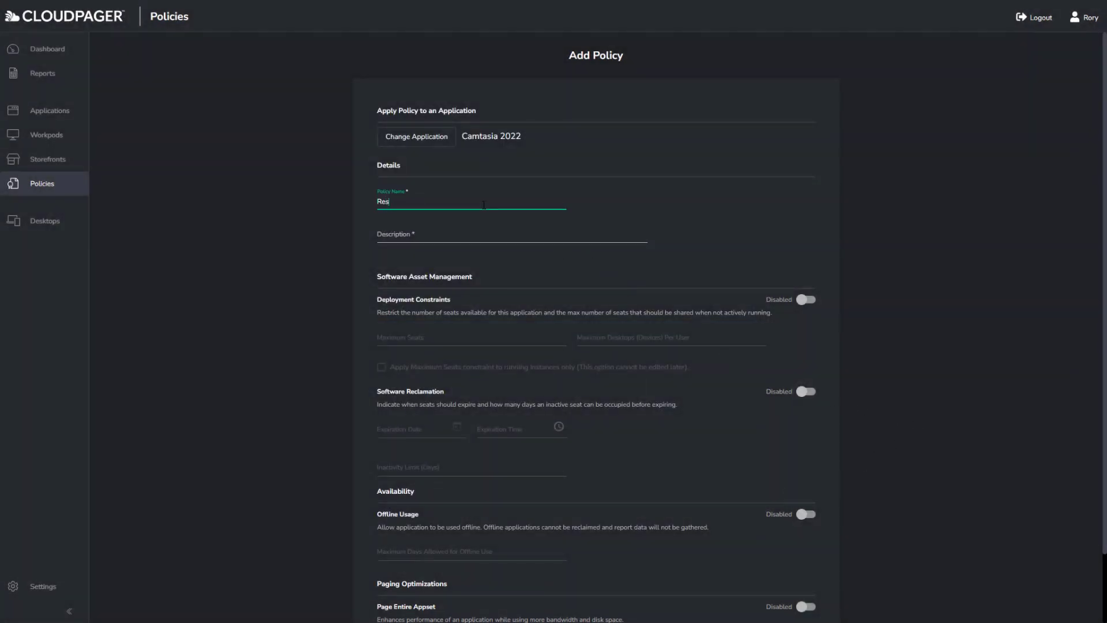
type("trictCamtasiaInstances")
left_click(449, 234)
type("Policy ")
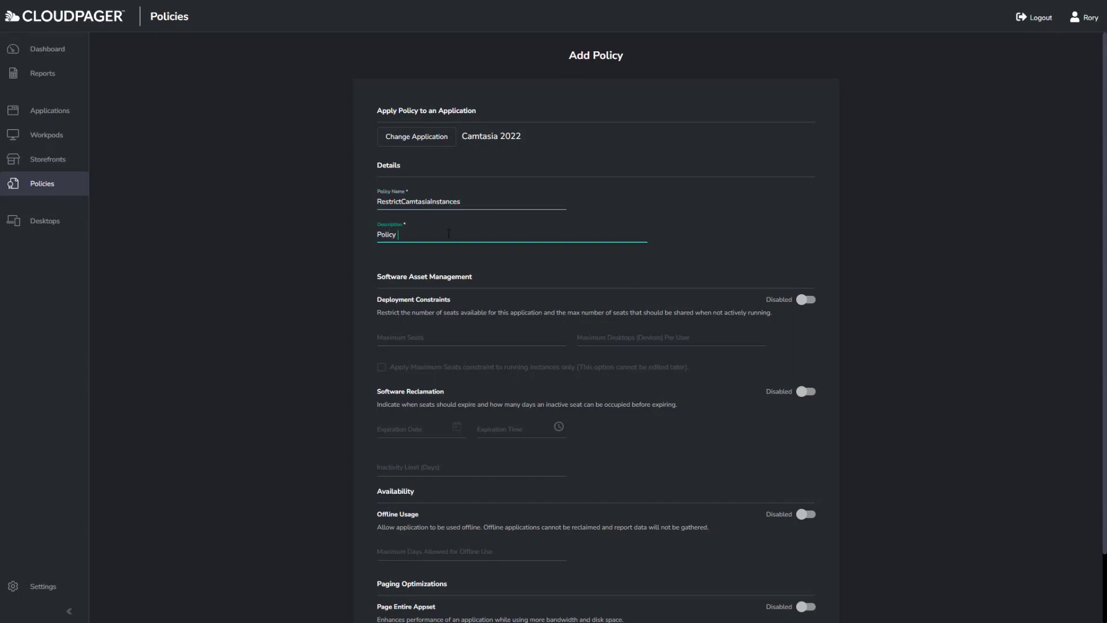
type("to complete with TechSmith Licensing")
Enable the policy's deployment constraints with 10 maximum seats and 2 maximum desktops per user
scroll(1017, 426, "down", 2)
left_click(804, 222)
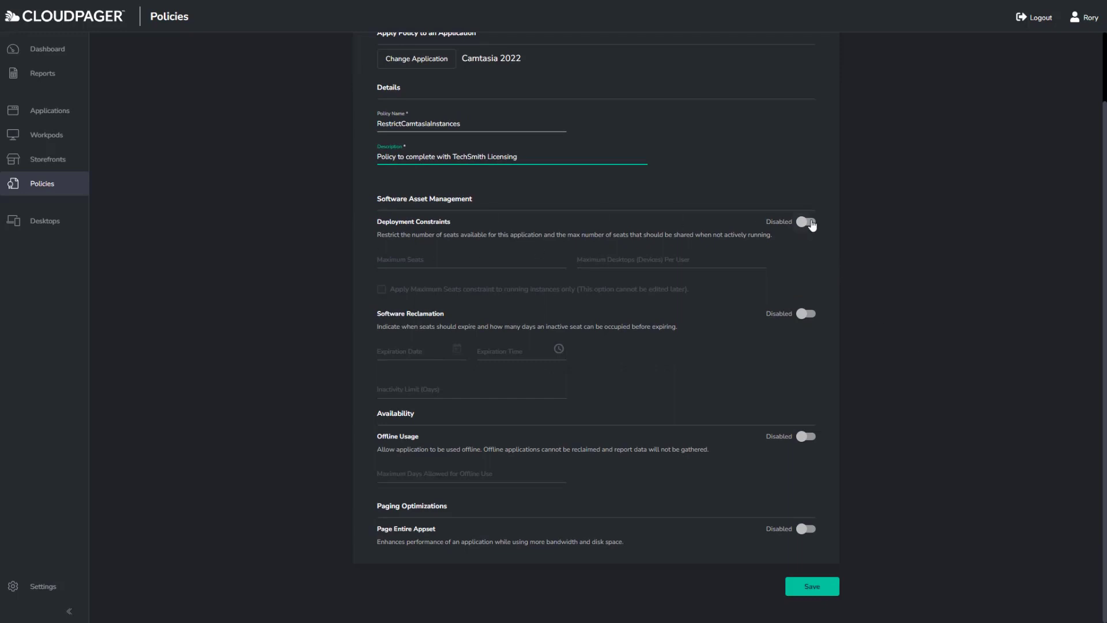
key("Tab")
type("10")
key("Tab")
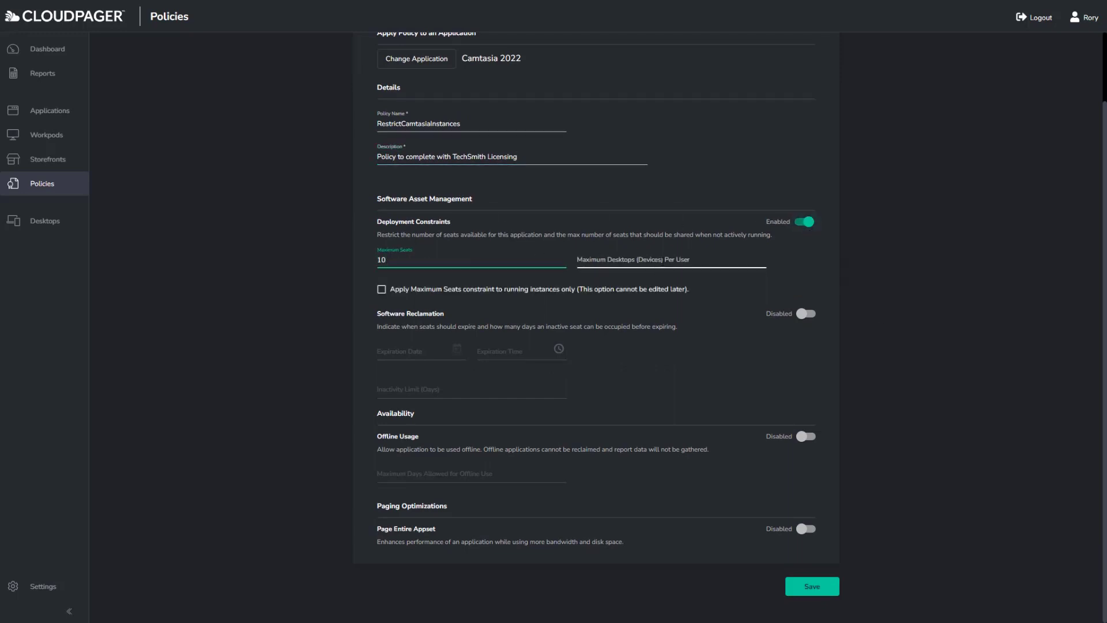
type("2")
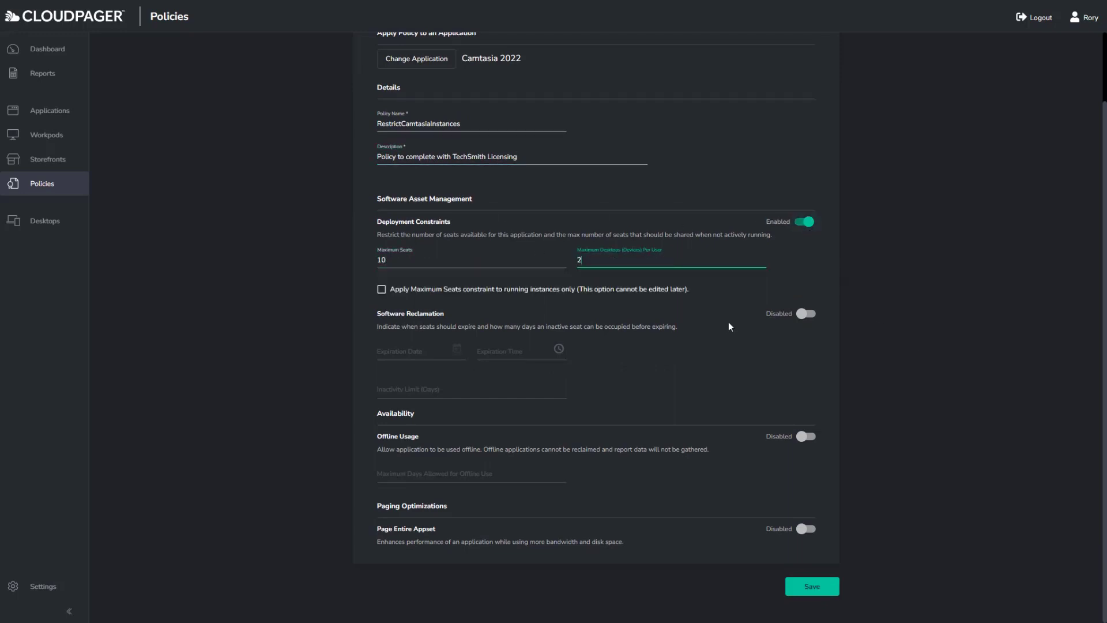
Enable Page Entire Appset and offline usage for a maximum of 365 days, and save the policy
left_click(811, 317)
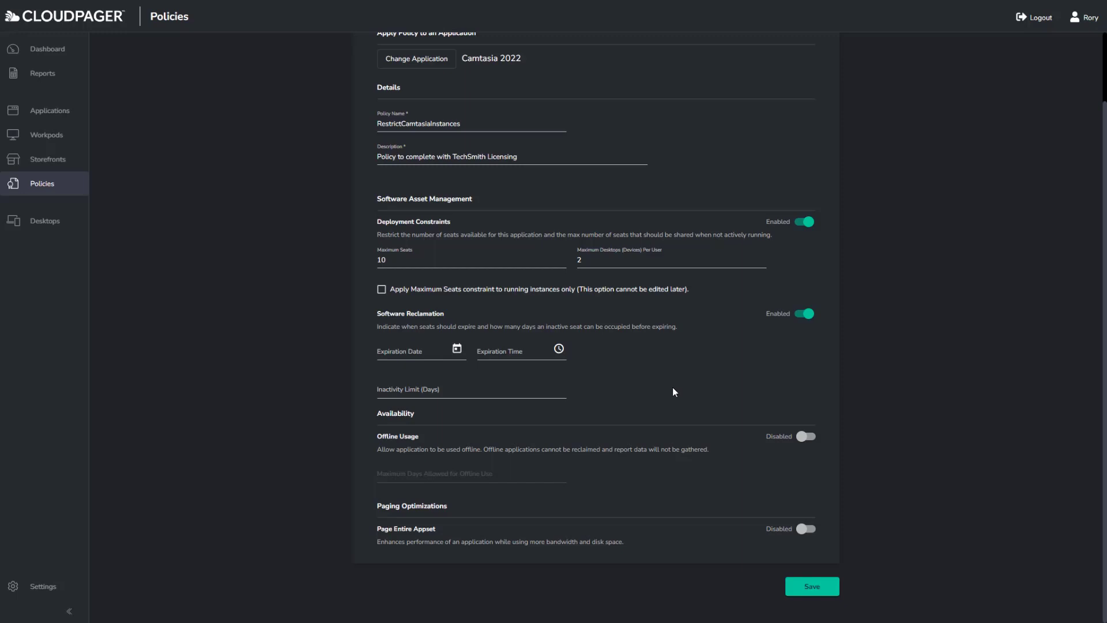
left_click(804, 314)
left_click(810, 438)
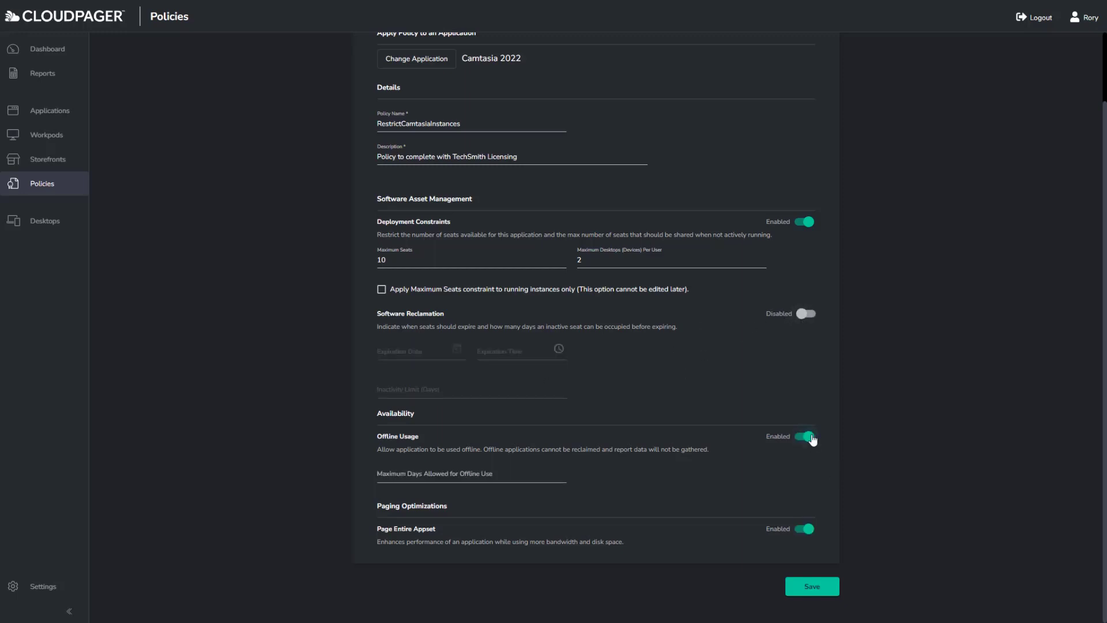
left_click(436, 471)
type("365")
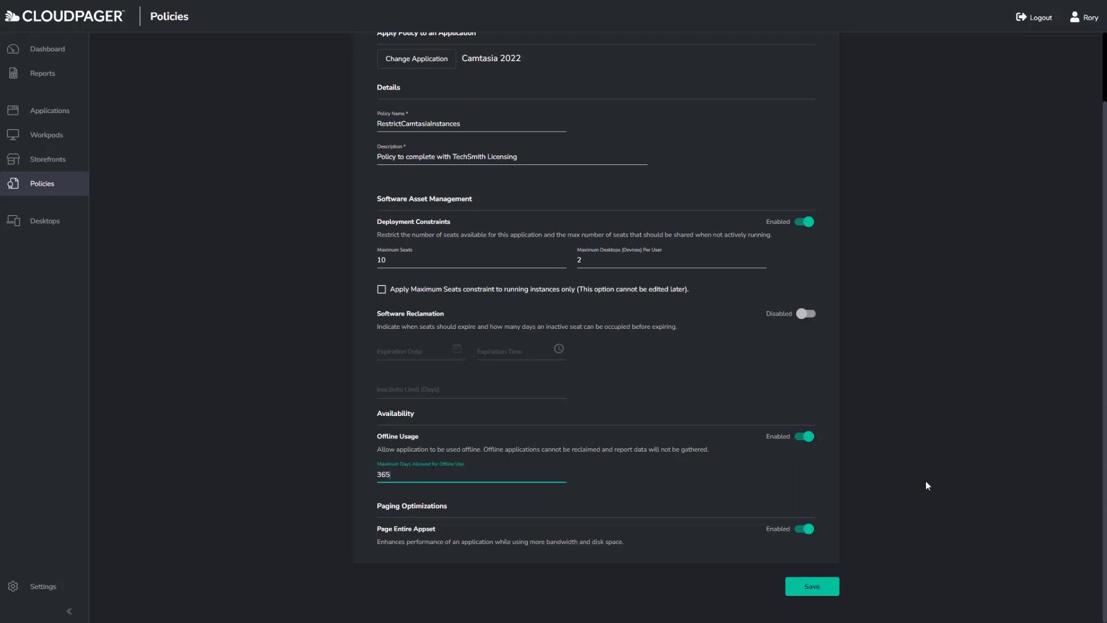
left_click(812, 587)
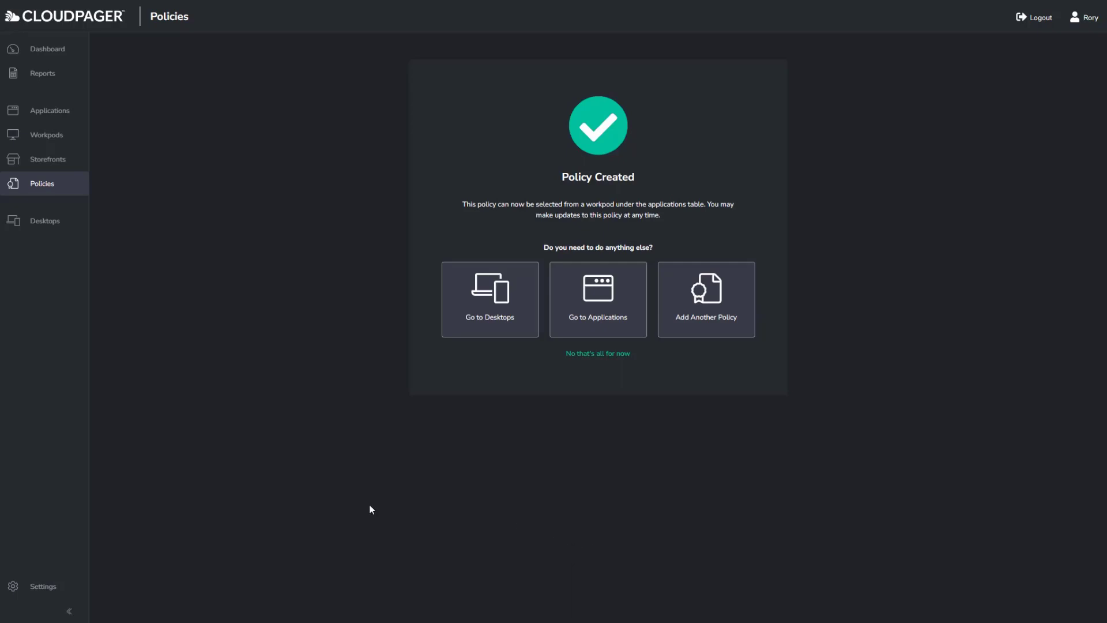
Open Cloudpager's settings and review the system integration and user configuration sections
left_click(34, 594)
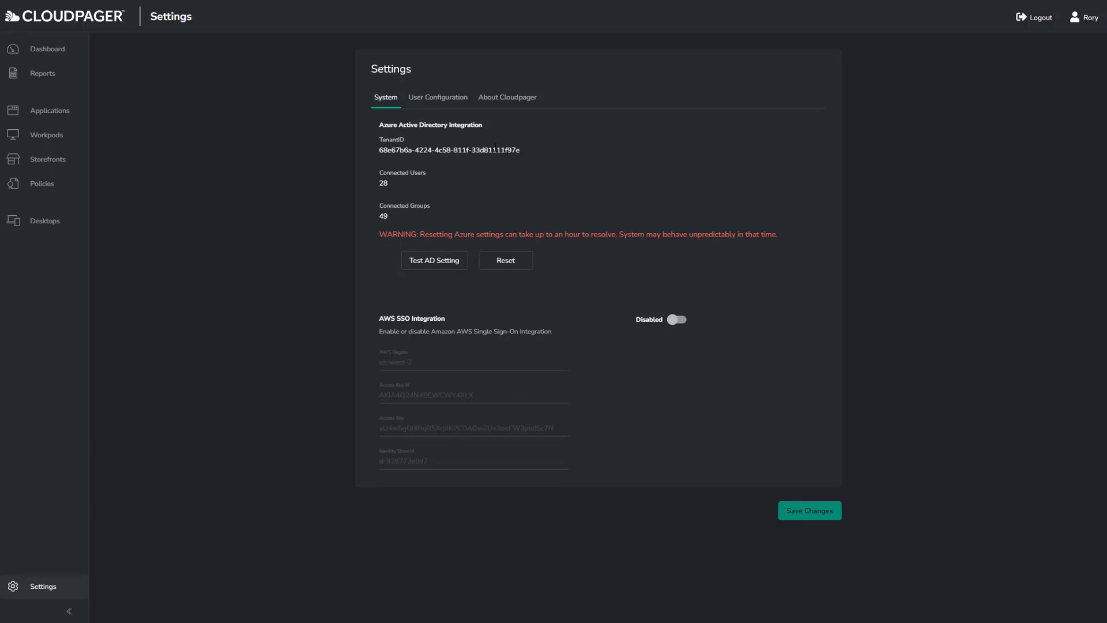
left_click(437, 99)
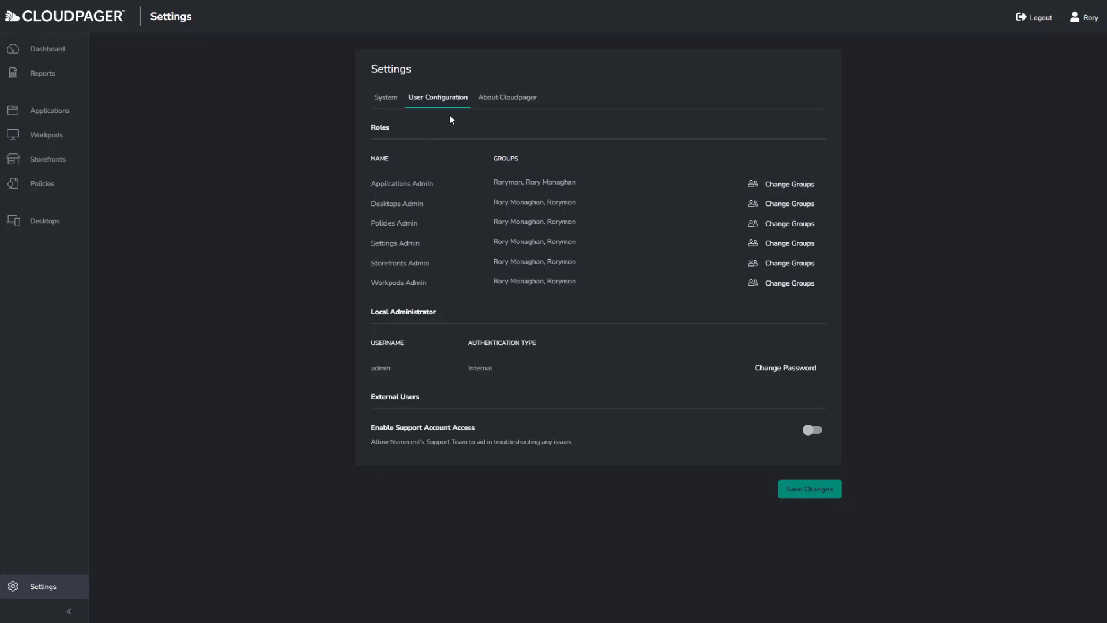
left_click(386, 100)
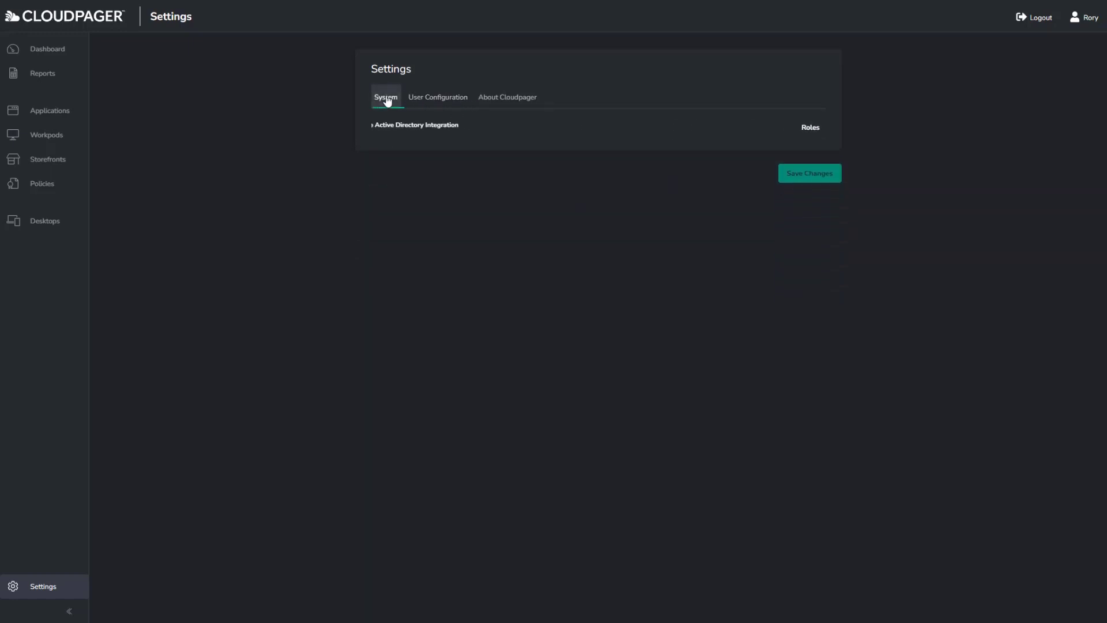